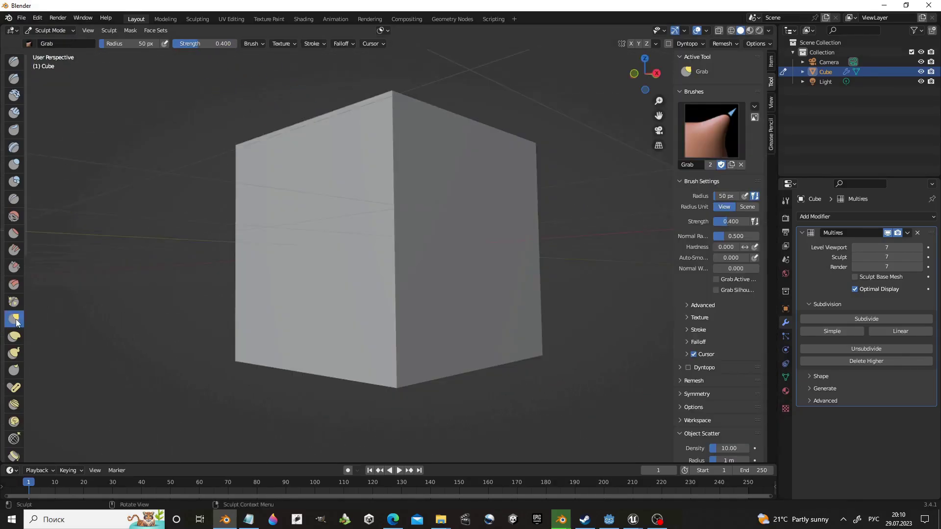
Pull several small bumps out of the cube's side faces with the Elastic Deform brush at 50 px radius
left_click(14, 336)
left_click_drag(456, 240, 521, 230)
middle_click_drag(637, 207, 550, 227)
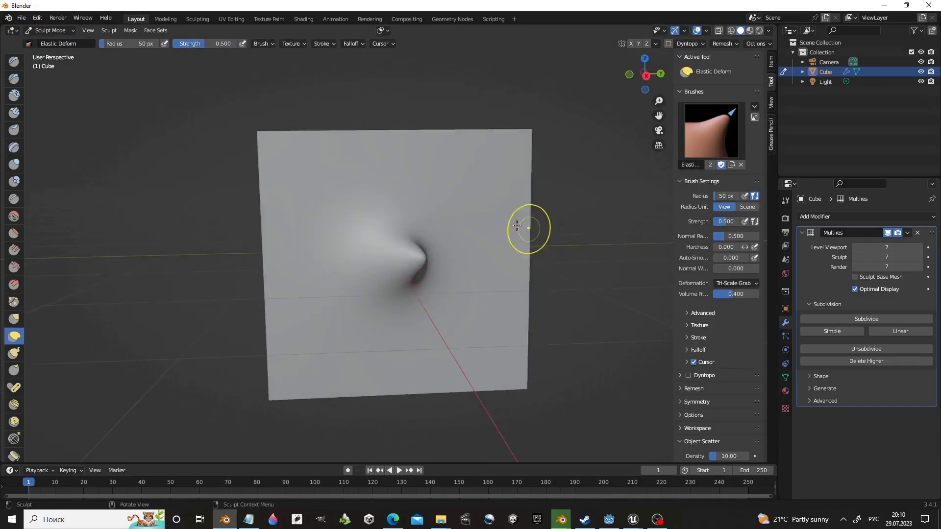
left_click_drag(466, 191, 436, 186)
middle_click_drag(384, 172, 306, 185)
left_click_drag(276, 194, 267, 187)
mouse_move(367, 320)
left_mouse_down()
mouse_move(340, 343)
mouse_move(352, 338)
left_mouse_up()
left_click_drag(269, 327, 254, 333)
left_click_drag(430, 204, 551, 198)
left_click_drag(464, 283, 519, 281)
left_click_drag(476, 336, 519, 329)
middle_click_drag(515, 301, 361, 185)
left_click_drag(361, 185, 374, 184)
Enlarge the Elastic Deform brush radius to 238 px and pull broad bulges out of the cube
key("f")
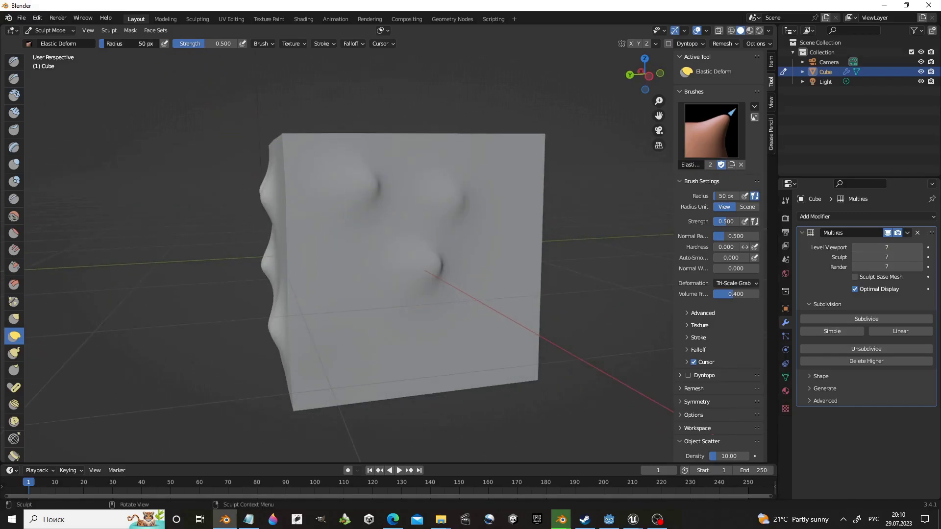
left_click(328, 279)
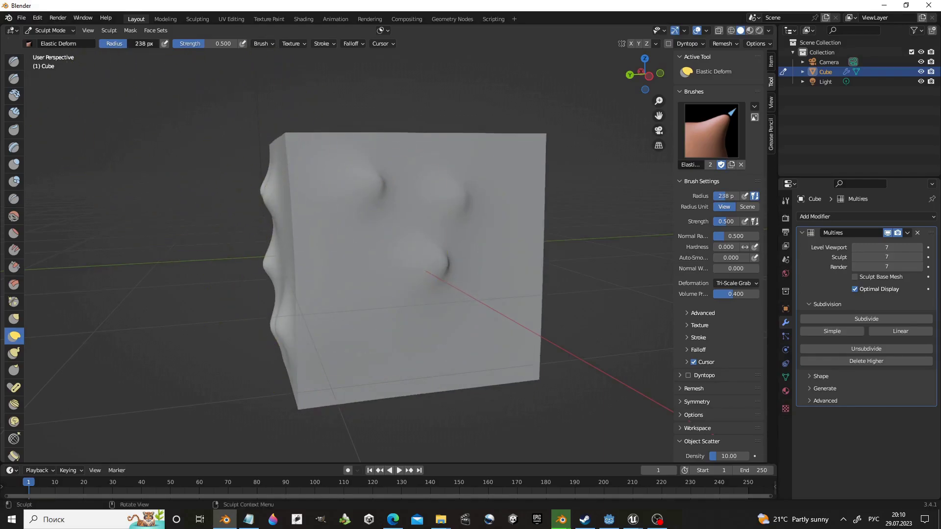
mouse_move(401, 304)
middle_mouse_down()
mouse_move(539, 304)
mouse_move(475, 311)
mouse_move(490, 294)
middle_mouse_up()
mouse_move(490, 294)
left_mouse_down()
mouse_move(531, 189)
mouse_move(373, 196)
left_mouse_up()
mouse_move(372, 196)
middle_mouse_down()
mouse_move(546, 325)
mouse_move(417, 220)
mouse_move(311, 156)
mouse_move(392, 147)
middle_mouse_up()
left_click_drag(392, 147, 524, 94)
mouse_move(525, 94)
middle_mouse_down()
mouse_move(416, 162)
mouse_move(353, 142)
middle_mouse_up()
Set the Elastic Deform brush to 78 px radius and strength 1.000, and pull more pronounced bumps on the cube's remaining faces
left_click_drag(147, 43, 125, 43)
left_click_drag(405, 209, 370, 203)
mouse_move(370, 204)
middle_mouse_down()
mouse_move(495, 163)
mouse_move(400, 146)
middle_mouse_up()
left_click_drag(400, 146, 347, 158)
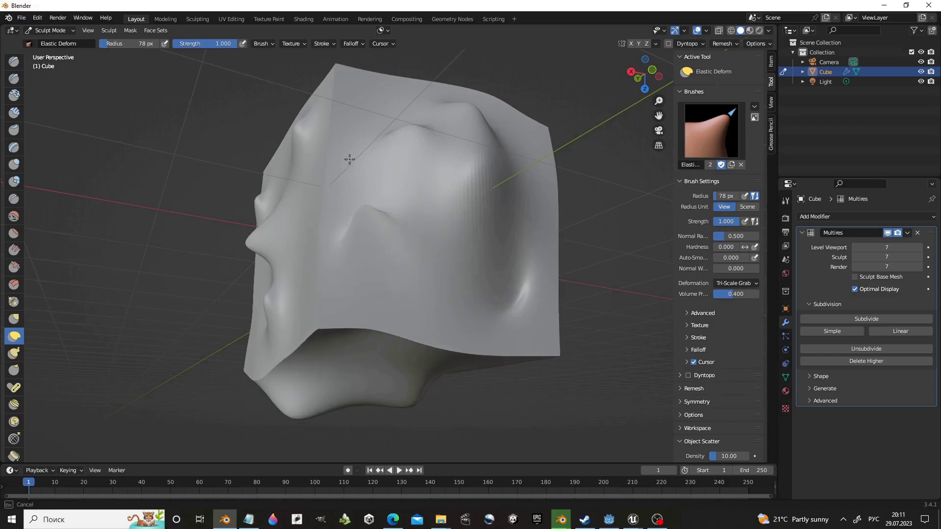
left_click_drag(445, 283, 578, 318)
middle_click_drag(578, 318, 332, 279)
scroll(332, 279, "down", 3)
middle_click_drag(479, 252, 529, 157)
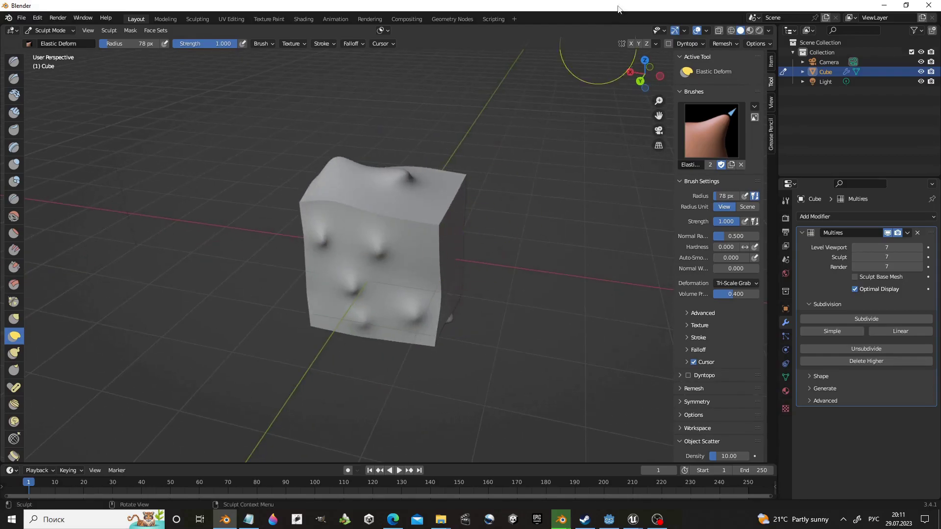
Split the 3D viewport vertically into two areas and turn the new area into an Image Editor
right_click(541, 465)
left_click(536, 463)
left_click(441, 414)
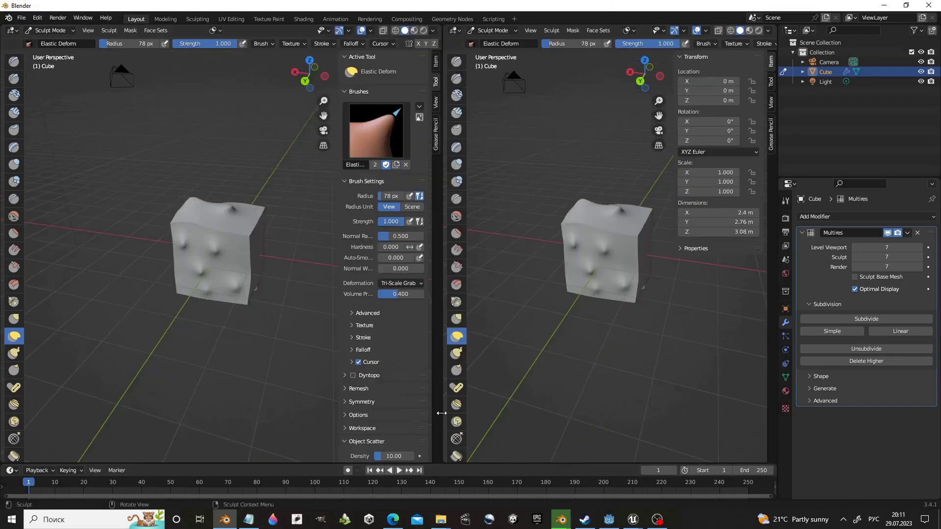
left_click(487, 31)
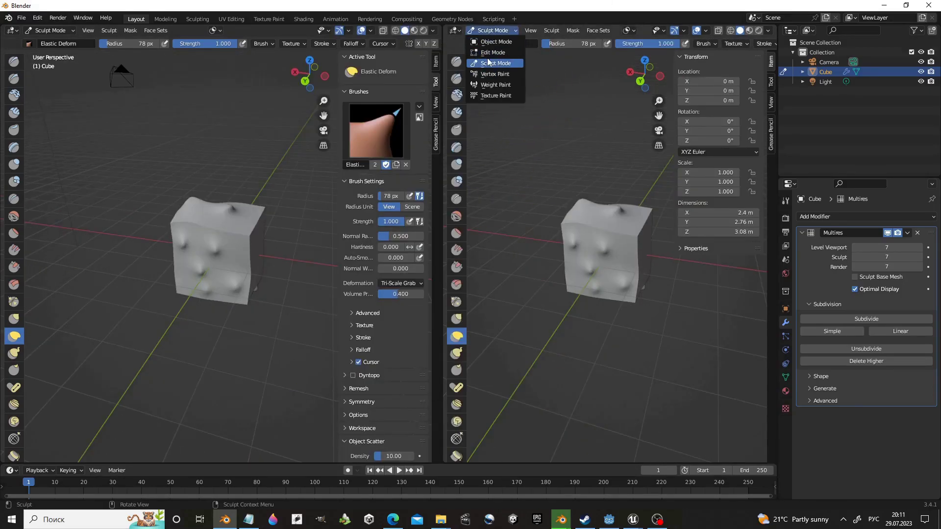
left_click(454, 30)
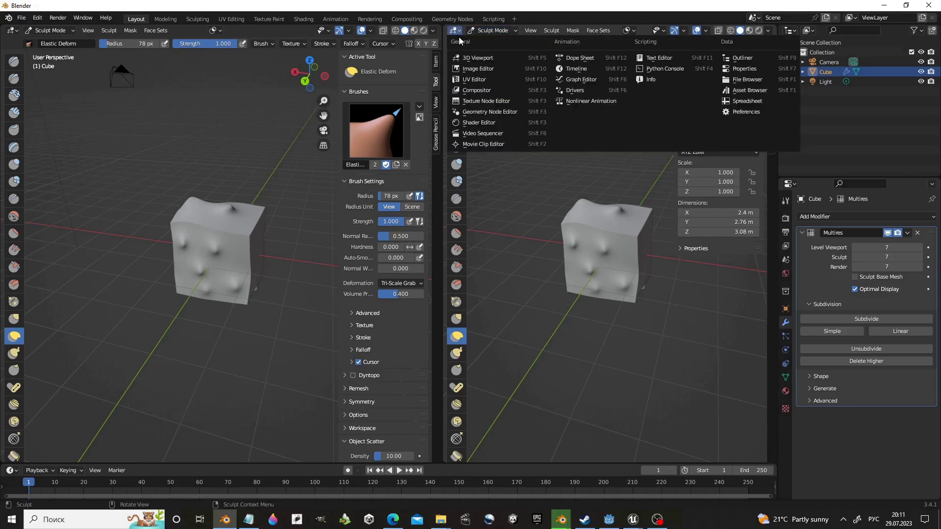
left_click(492, 71)
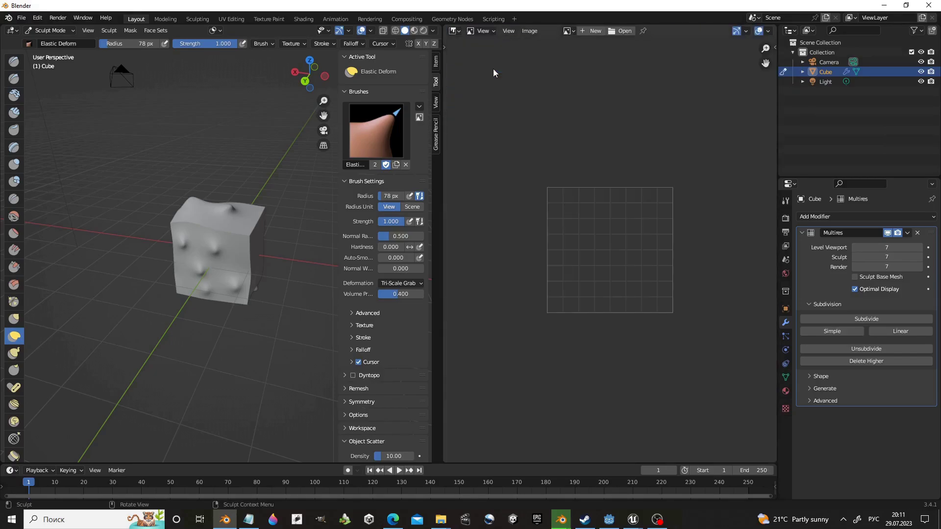
Create a new 4096 × 4096 px image named Bump_Tex with 32-bit Float enabled
left_click(593, 31)
left_click(613, 57)
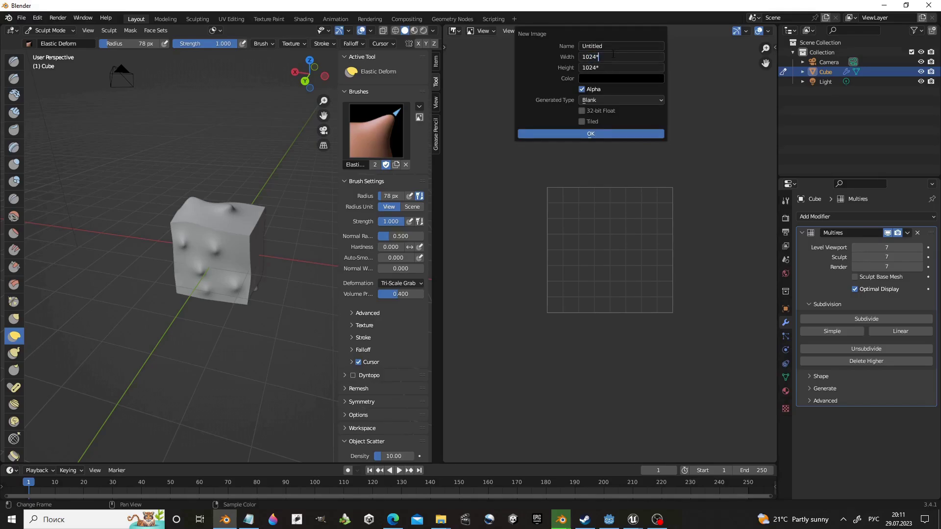
type("*4")
key("Return")
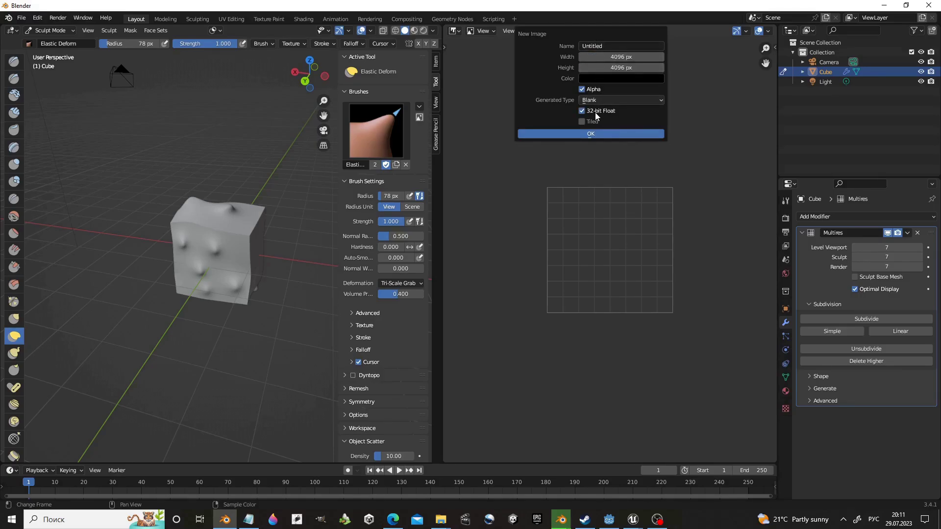
left_click(608, 46)
left_click(597, 138)
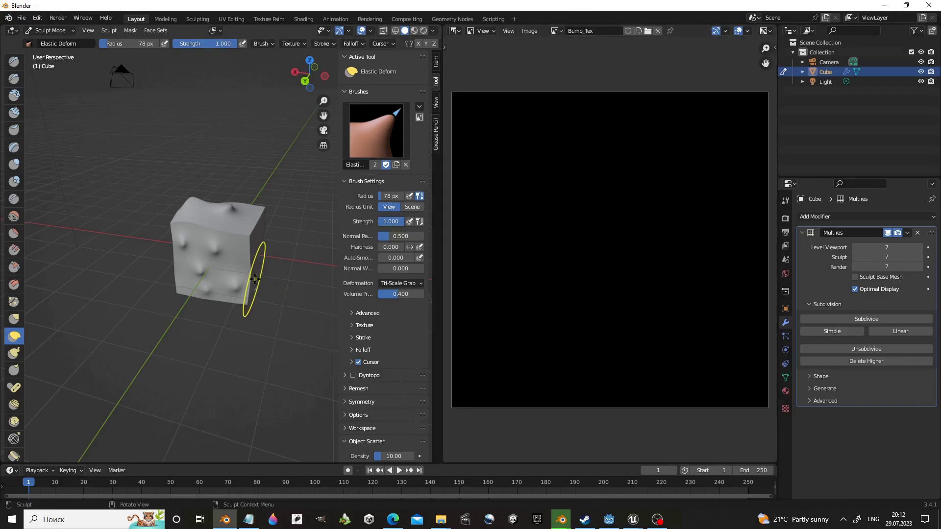
Unwrap the whole cube in Edit Mode with Smart UV Project, using the default settings
middle_click_drag(304, 325, 156, 308)
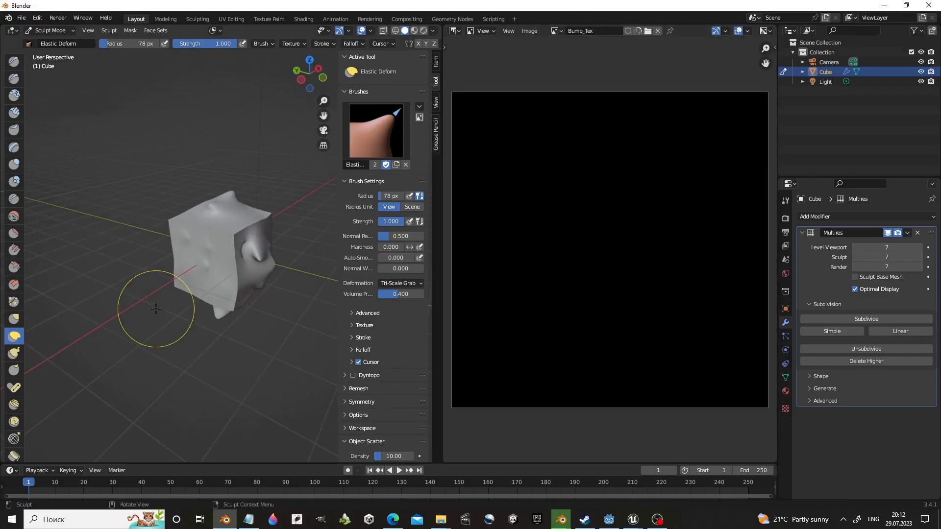
key("Tab")
key("u")
left_click(155, 308)
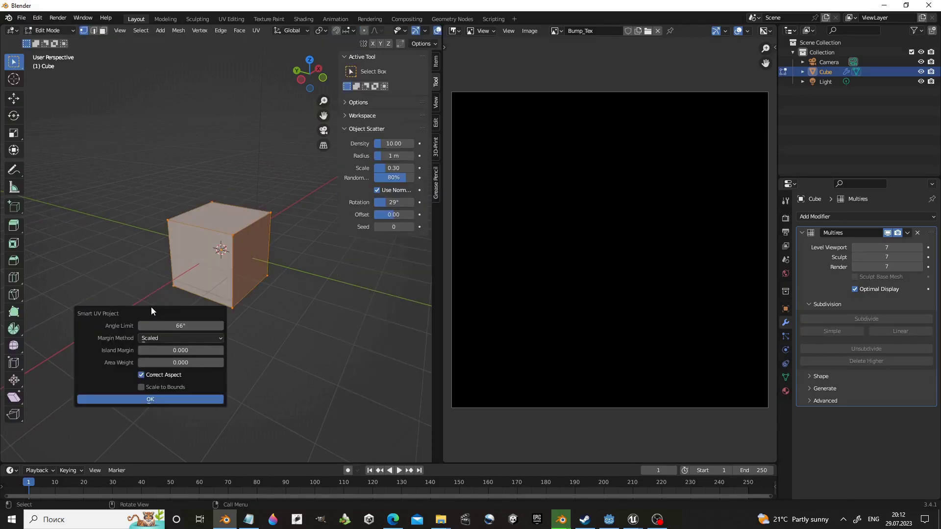
left_click(175, 401)
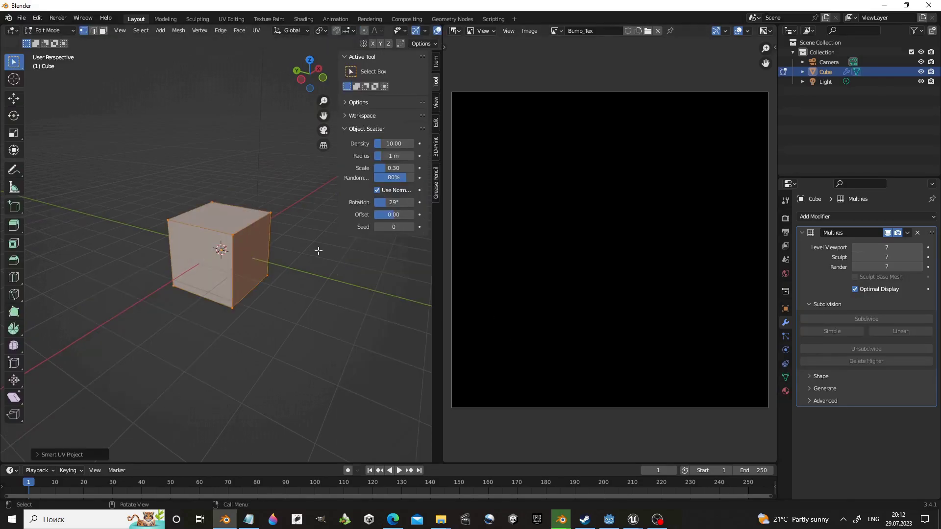
Switch the image area to the UV Editor and examine the cube's unwrapped layout
middle_click_drag(314, 264, 273, 282)
left_click(454, 32)
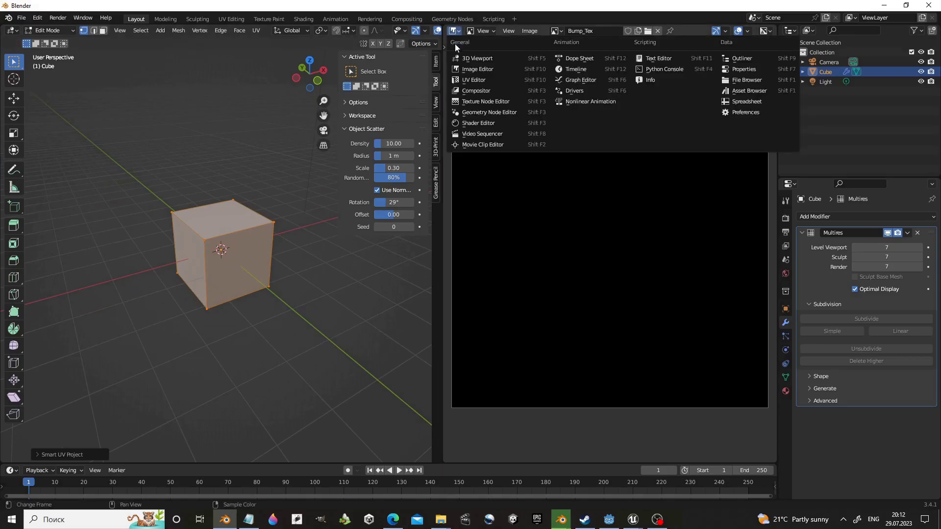
left_click(465, 84)
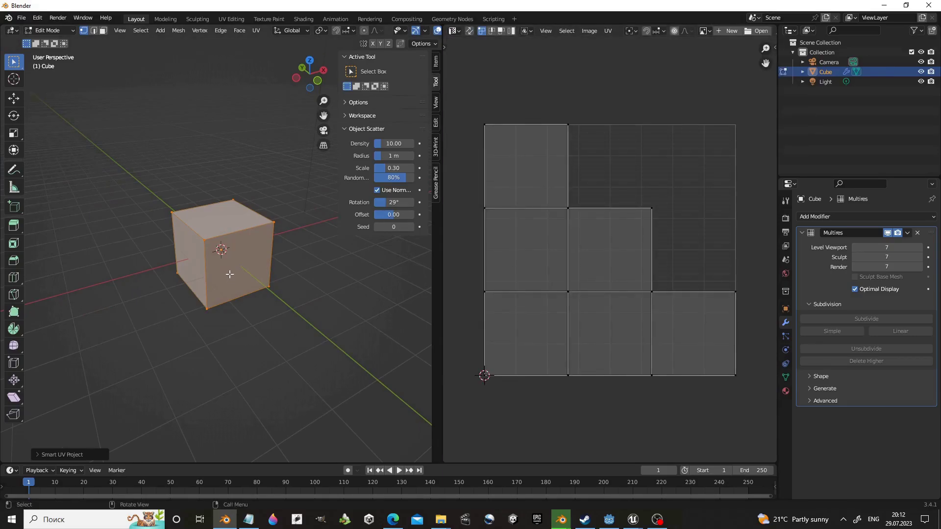
middle_click_drag(238, 287, 65, 289)
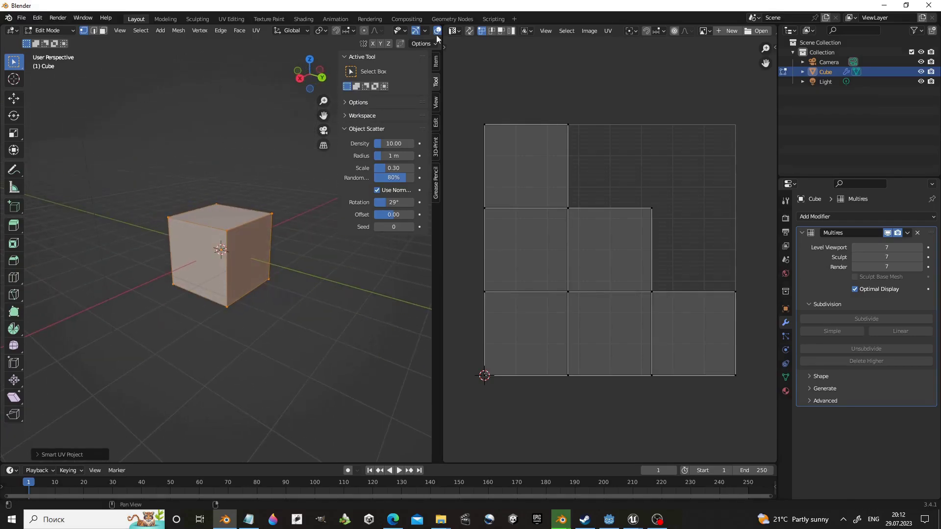
Return the UV area to the Image Editor and display the Bump_Tex image
left_click(454, 31)
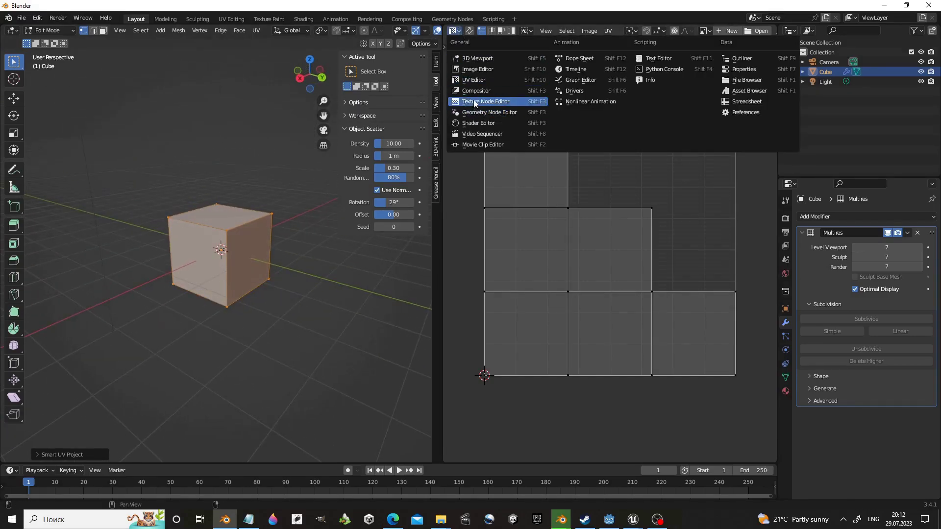
left_click(480, 71)
left_click(568, 31)
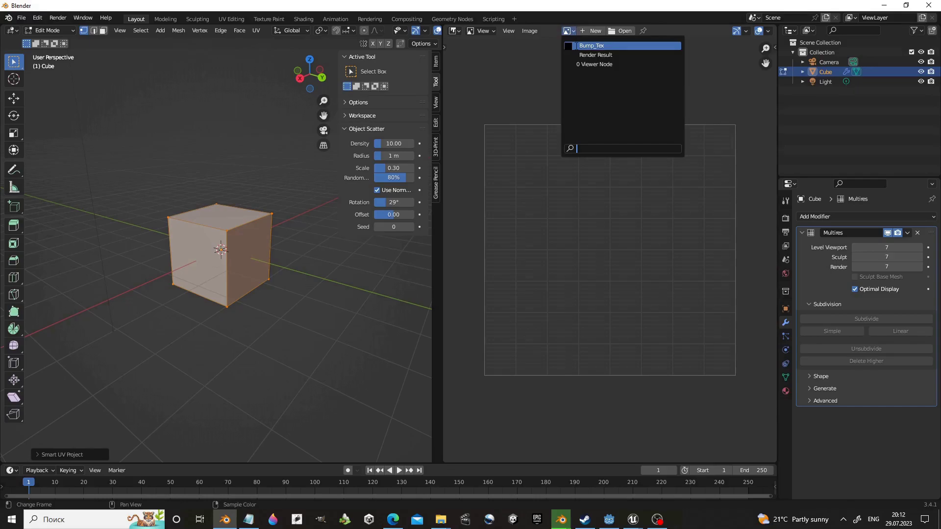
left_click(576, 45)
Save the image as Bump_Tex.exr in the Bake_Test folder, using OpenEXR format, Float (Full) color depth and Non-Color color space
left_click(532, 31)
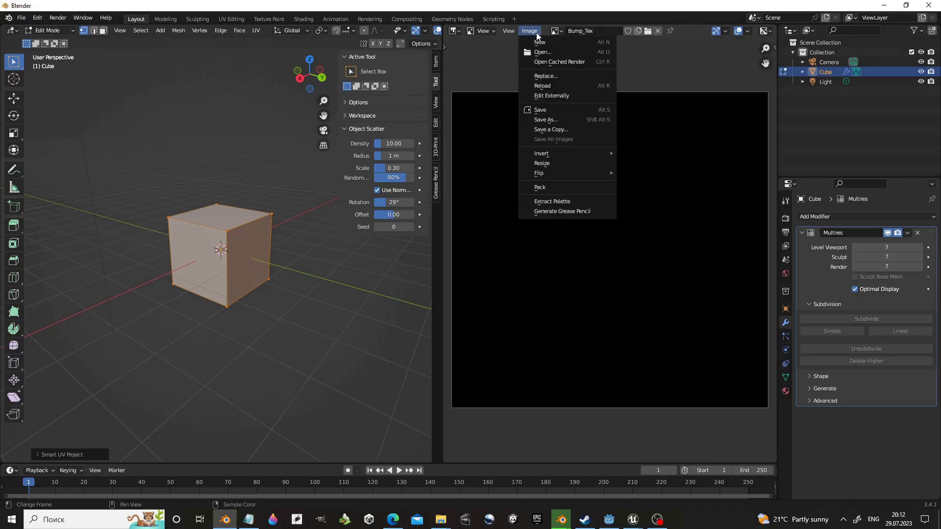
left_click(562, 120)
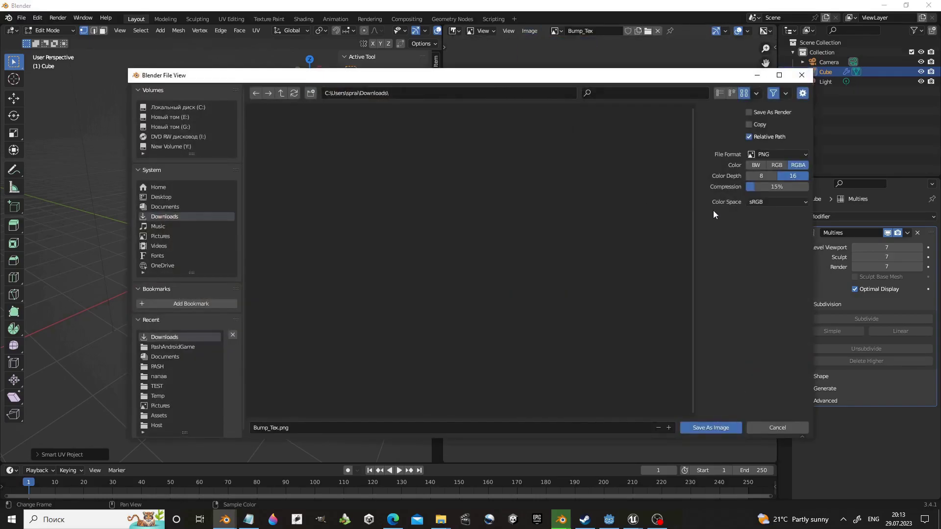
left_click(779, 154)
left_click(789, 212)
left_click(793, 176)
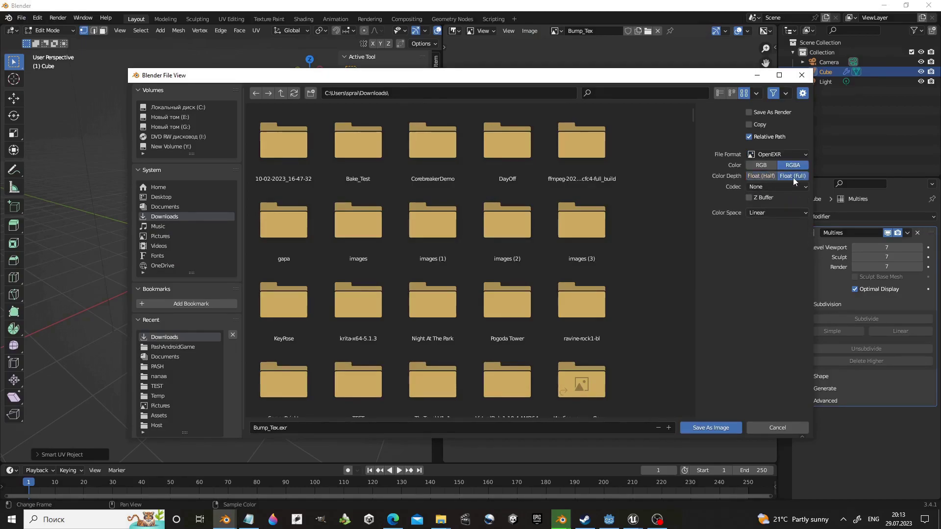
left_click(794, 187)
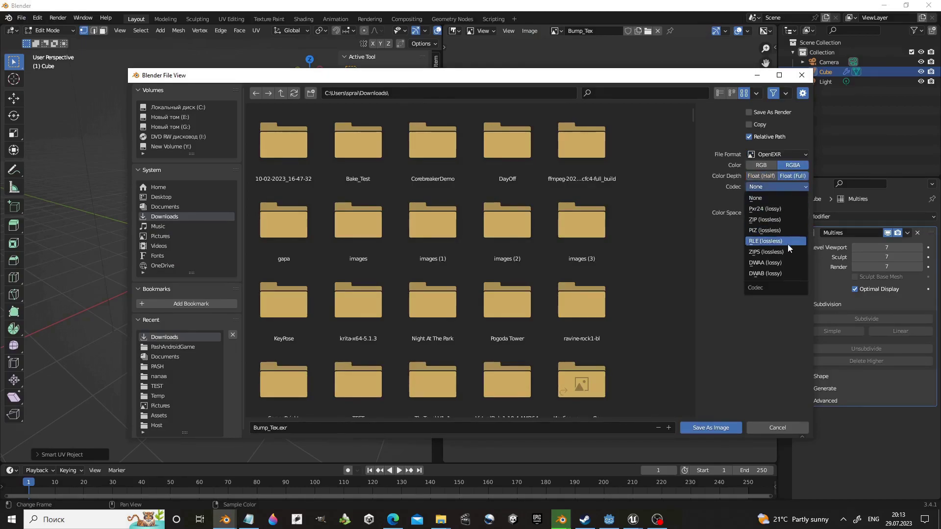
left_click(775, 214)
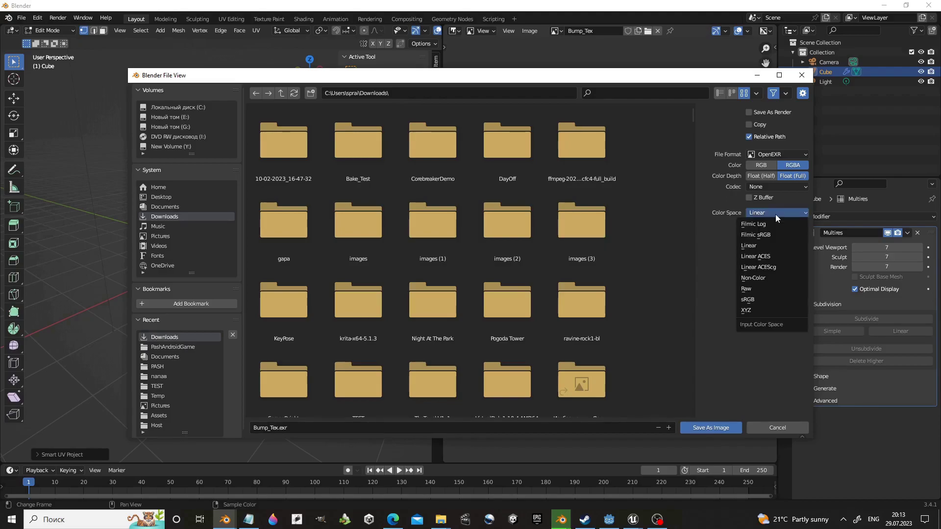
left_click(780, 277)
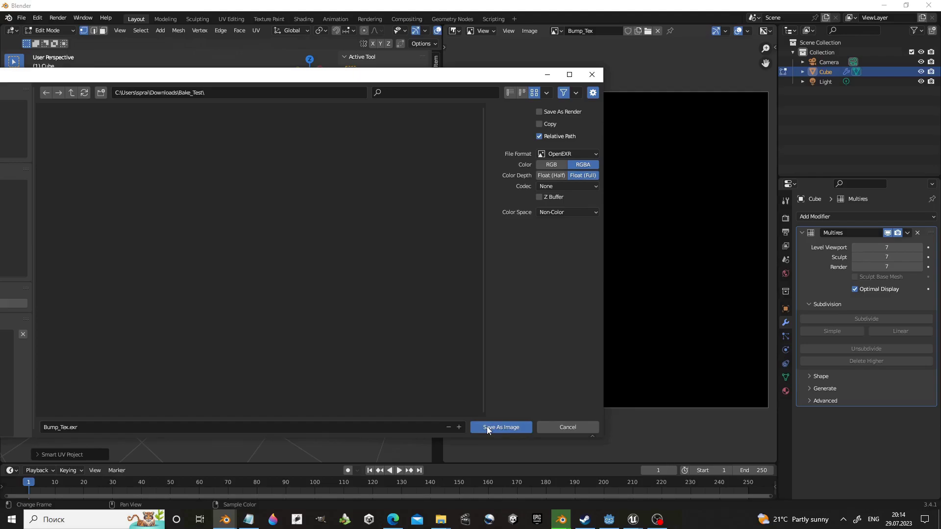
left_click(499, 428)
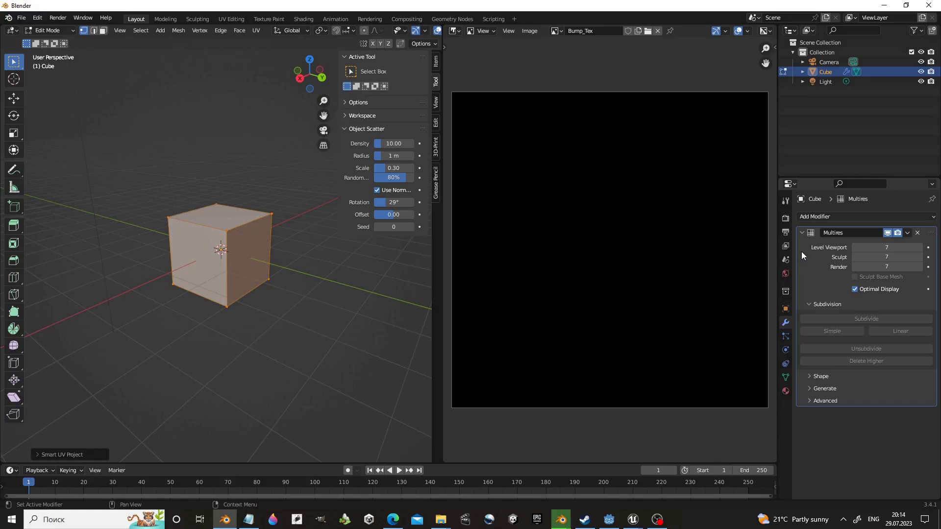
Set the scene's render engine to Cycles
left_click(786, 218)
left_click(896, 217)
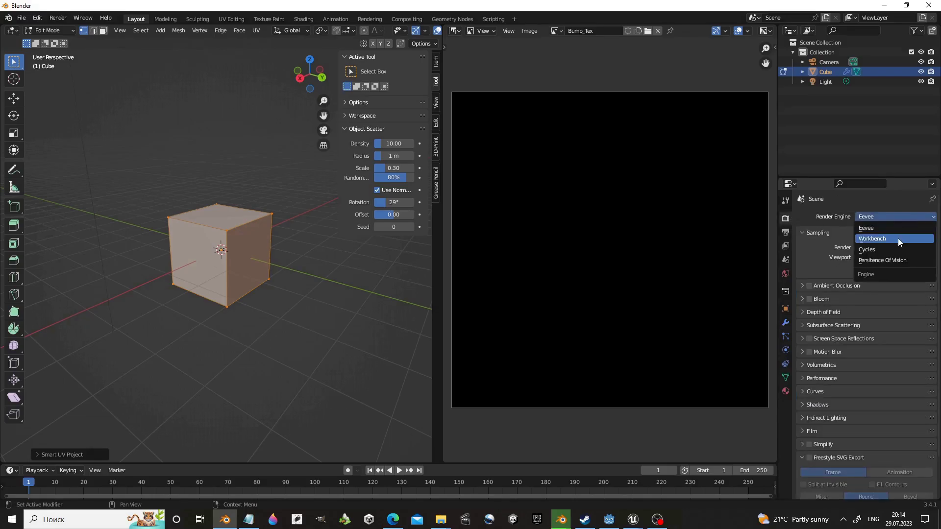
left_click(898, 249)
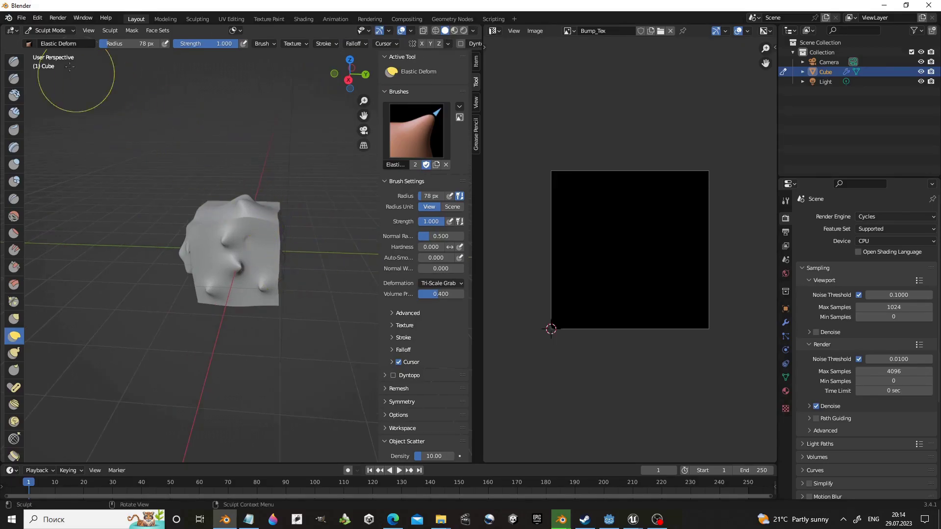
Assign Bump_Tex to the cube's UV layout in Edit Mode, and return the cube to Object Mode
key("ctrl+Tab")
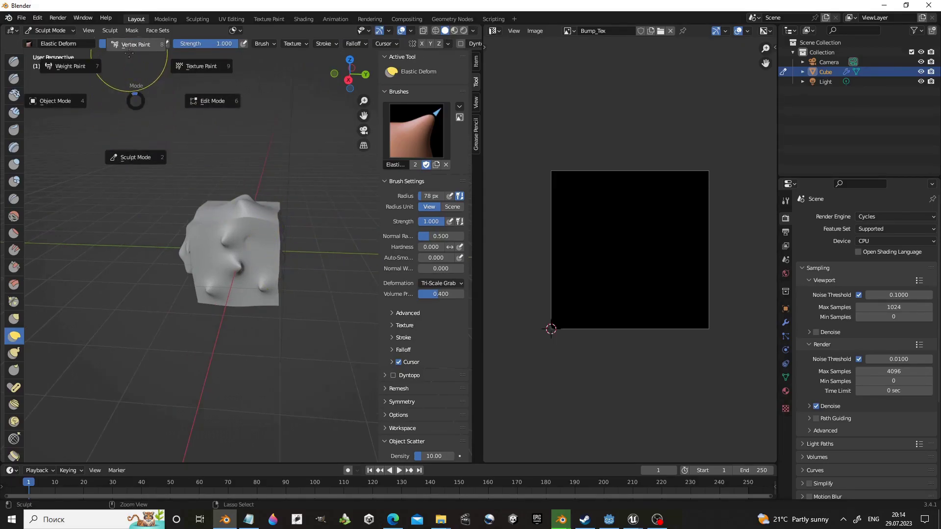
left_click(75, 91)
key("Tab")
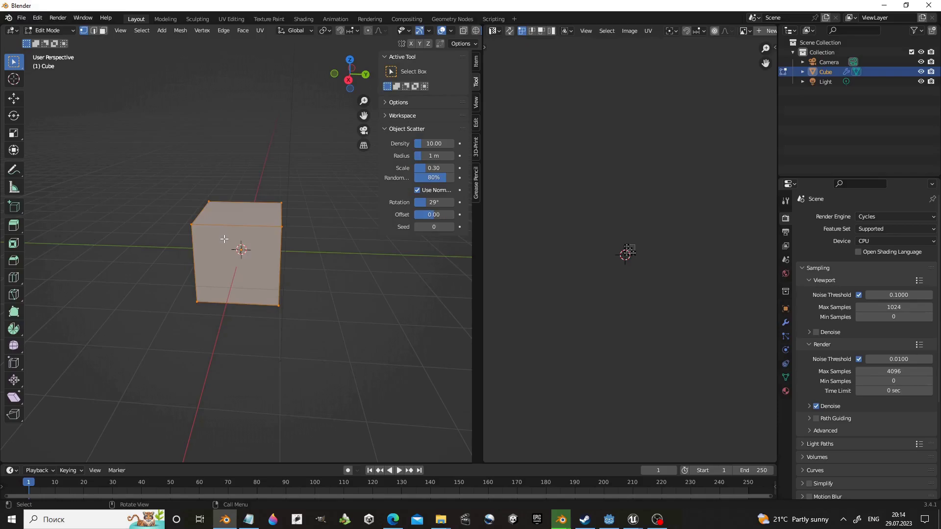
scroll(616, 255, "up", 10)
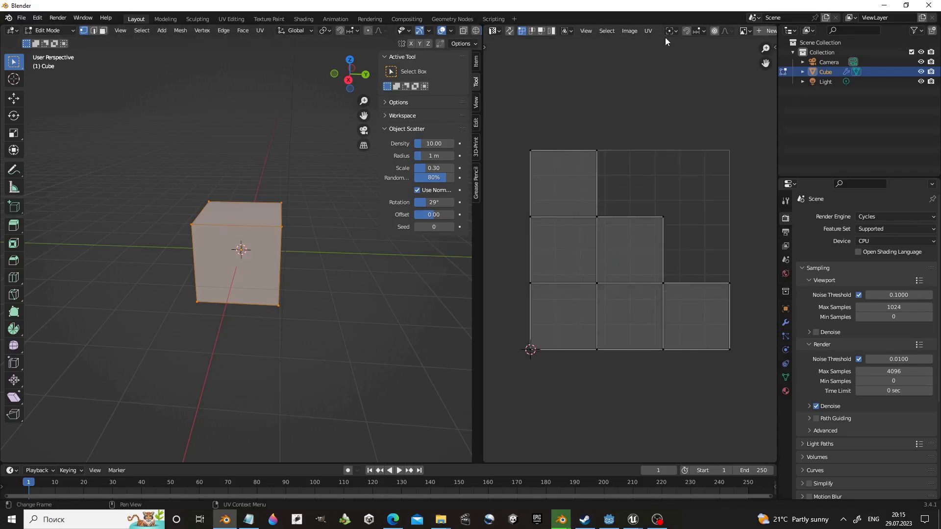
left_click(743, 30)
left_click(754, 49)
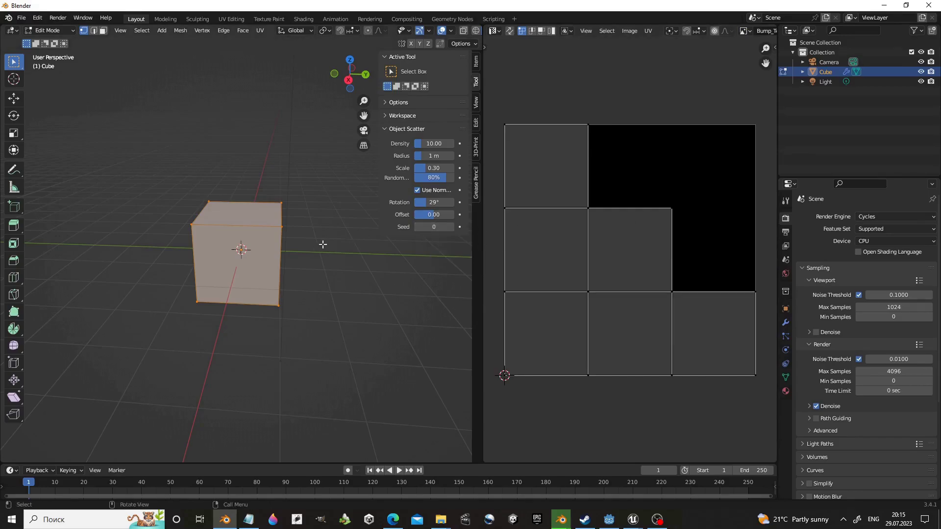
key("Tab")
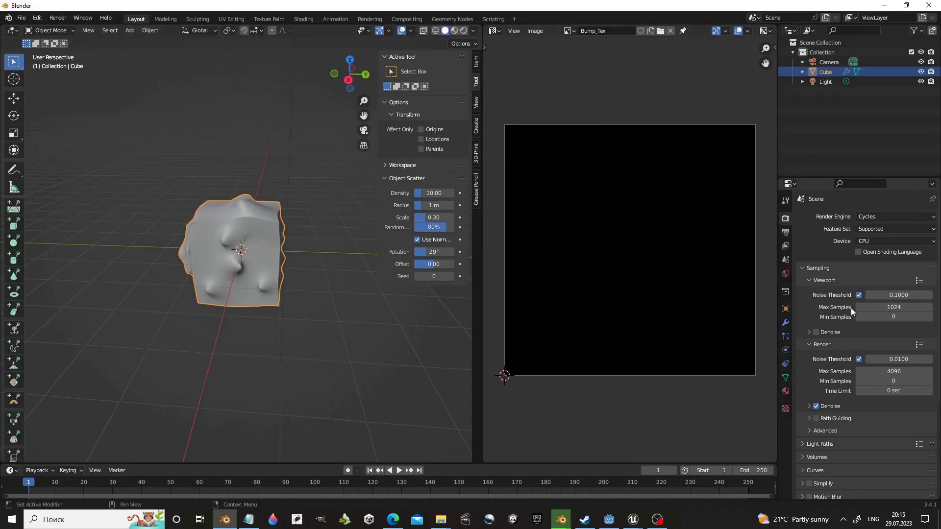
Expand the render Bake settings and enable Bake from Multires
scroll(851, 307, "down", 6)
left_click(809, 398)
scroll(809, 419, "up", 7)
scroll(841, 343, "down", 8)
left_click(871, 329)
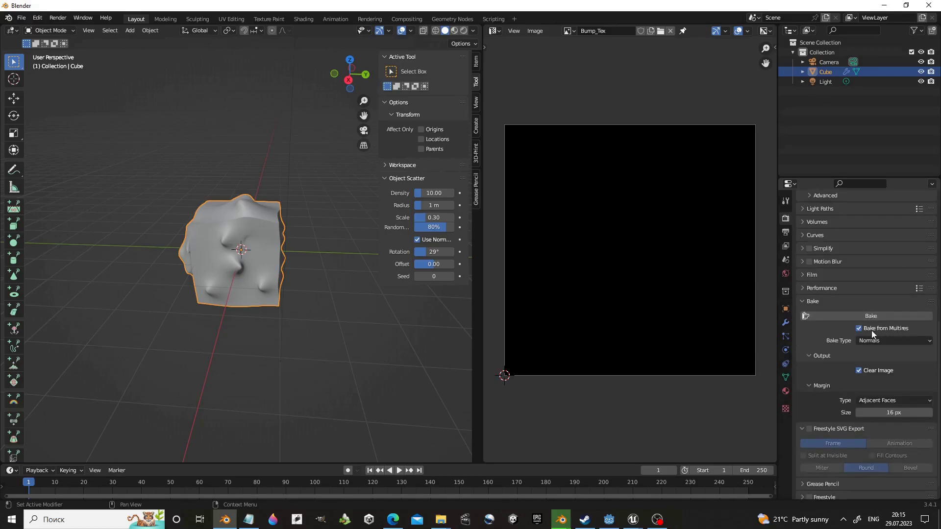
Set the bake type to Displacement and the cube's Multires viewport, sculpt and render levels to 1
left_click(910, 340)
left_click(899, 363)
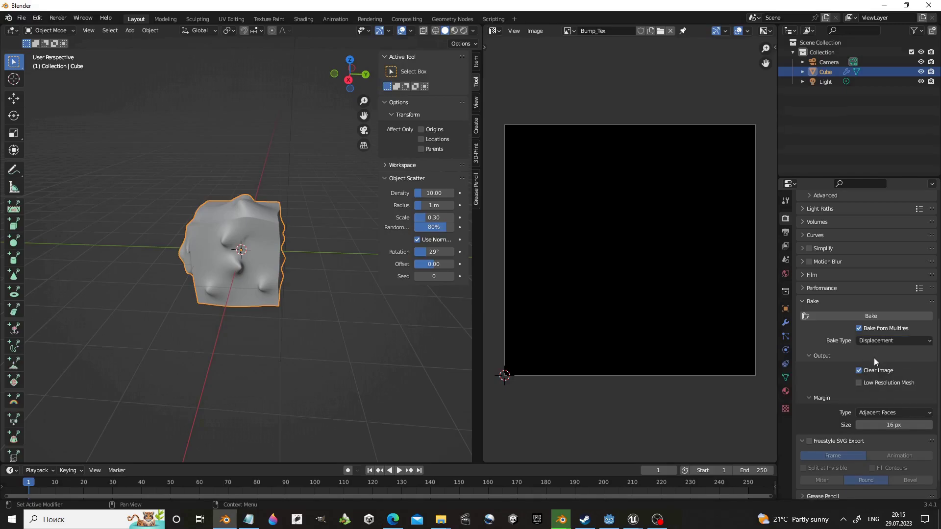
left_click(785, 323)
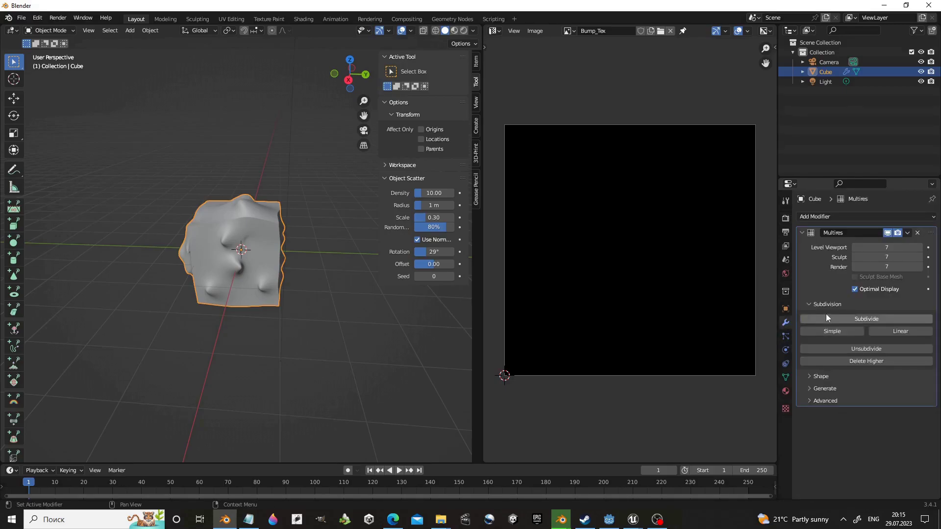
left_click(890, 247)
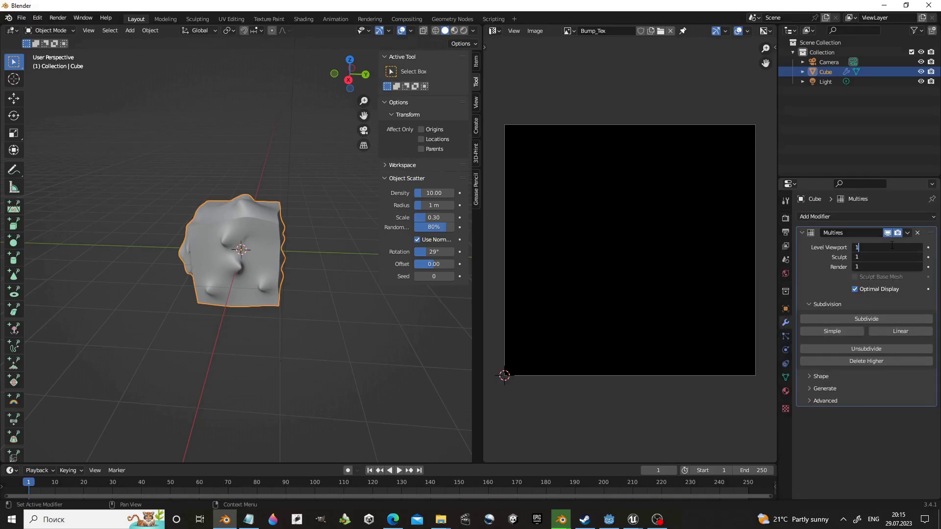
key("Return")
middle_click_drag(265, 298, 303, 301)
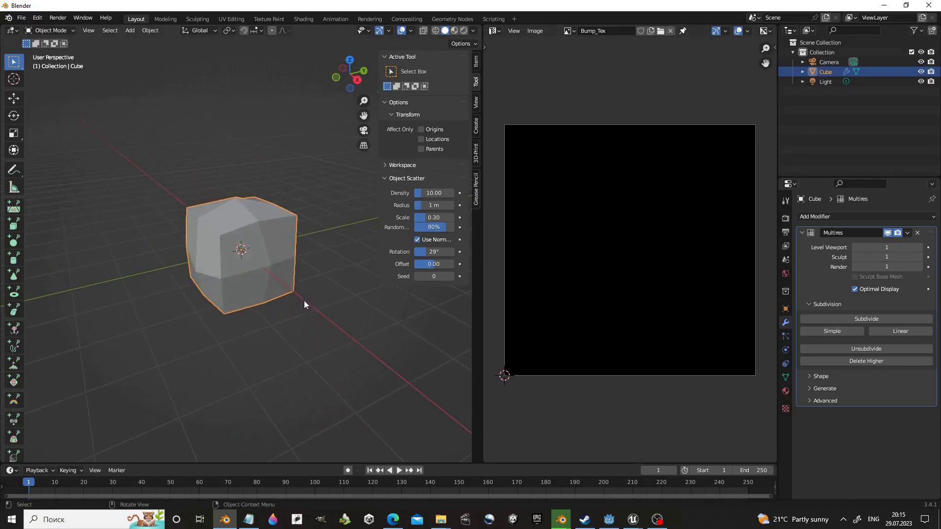
Try the Multires bake, and turn the timeline area into an enlarged Shader Editor
left_click(785, 218)
scroll(878, 253, "down", 10)
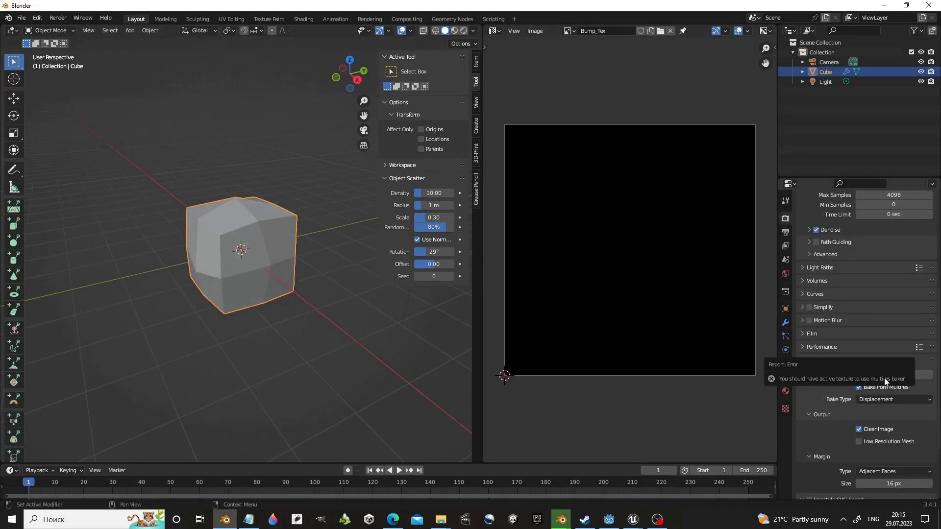
left_click_drag(487, 464, 189, 299)
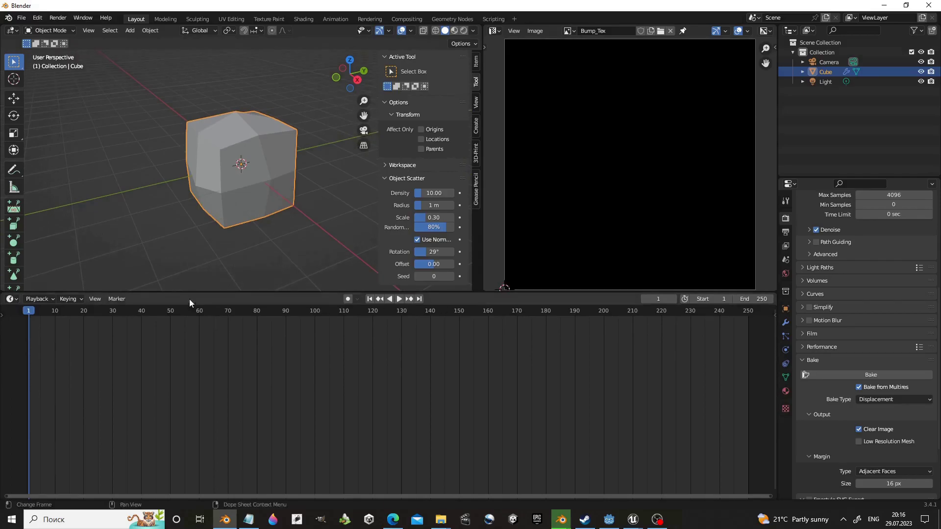
left_click(13, 299)
left_click(99, 392)
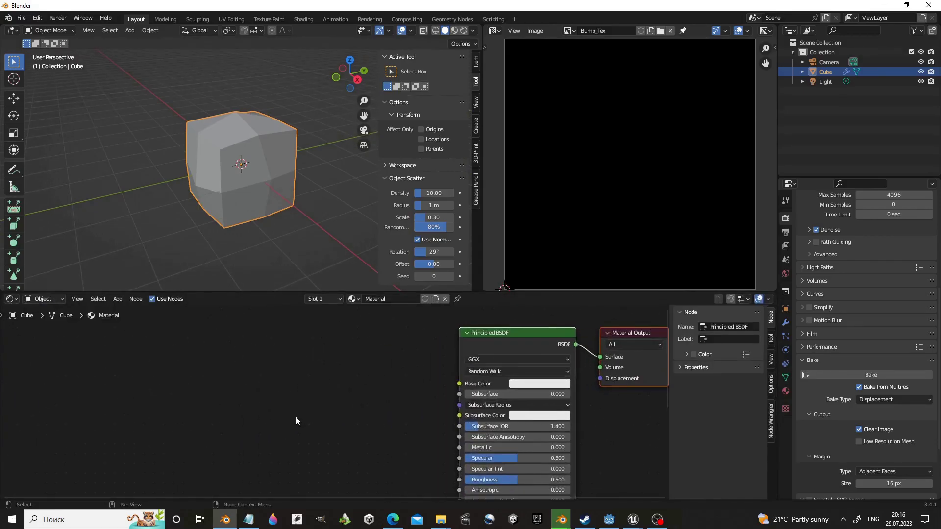
Add an Image Texture node to the cube's material beside the Principled BSDF and assign Bump_Tex to it
key("shift+a")
mouse_move(296, 416)
left_click(365, 337)
left_click(236, 382)
left_click(277, 397)
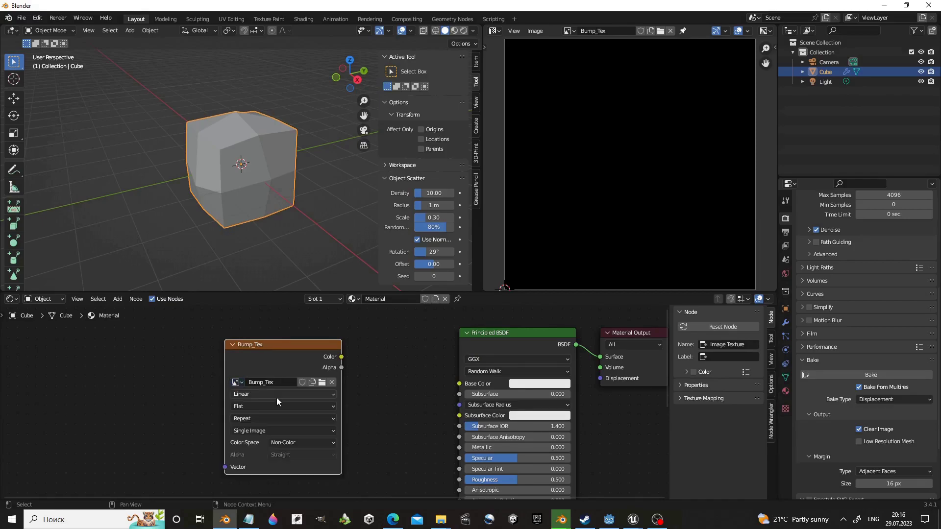
Set the Bump_Tex node's interpolation to Cubic and bake the displacement into the image
left_click(320, 395)
left_click(311, 425)
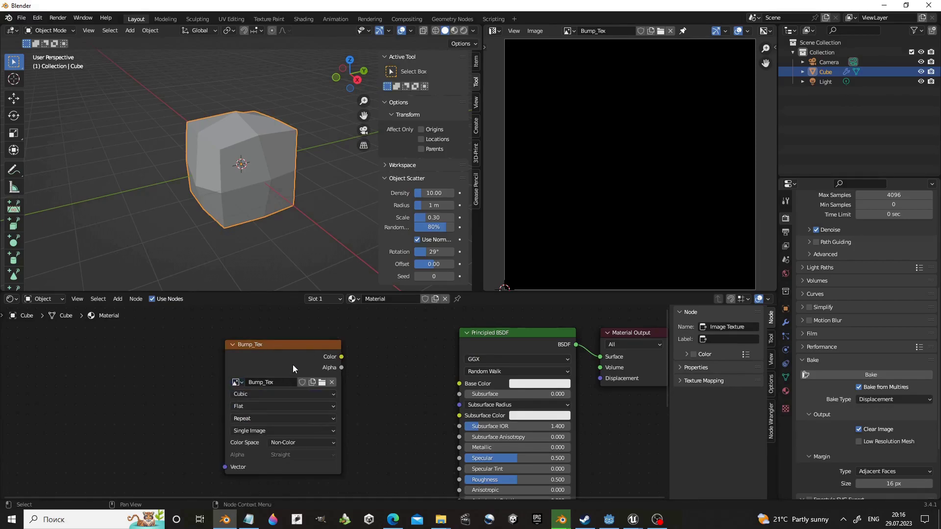
left_click(870, 374)
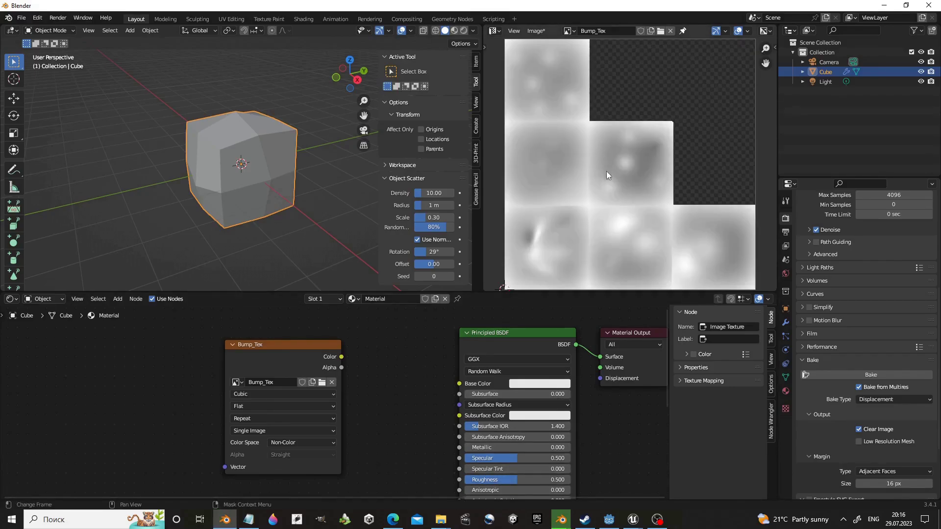
Set the Multires viewport, sculpt and render levels to 5 and bake the displacement again
left_click(785, 322)
left_click(882, 247)
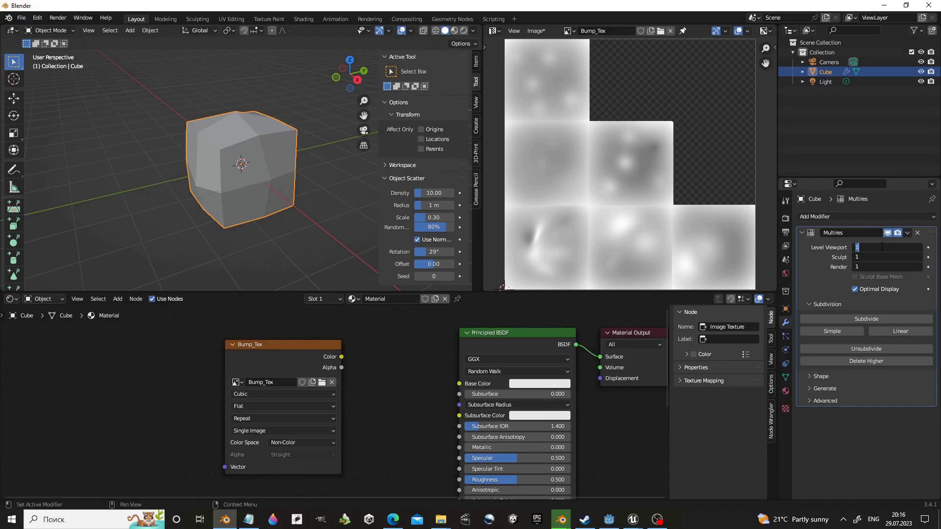
type("5")
key("Return")
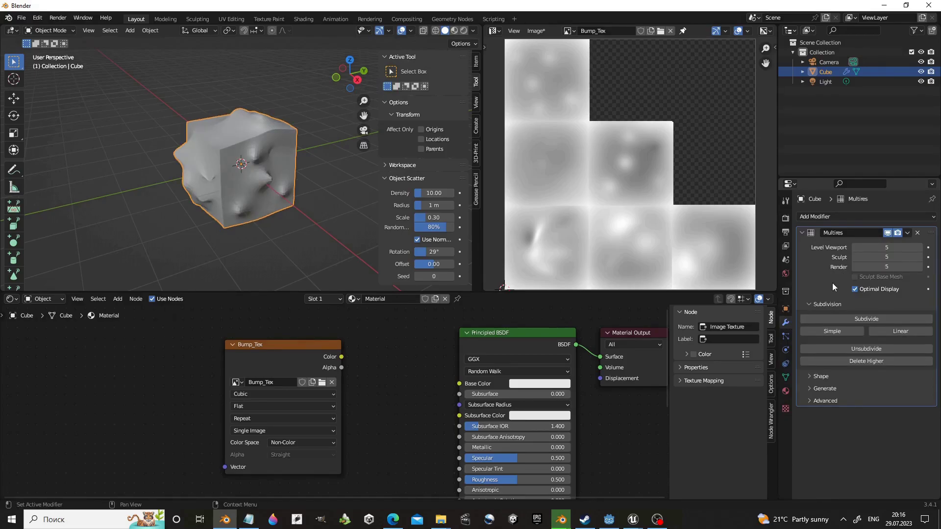
left_click(786, 219)
scroll(836, 363, "down", 10)
left_click(866, 335)
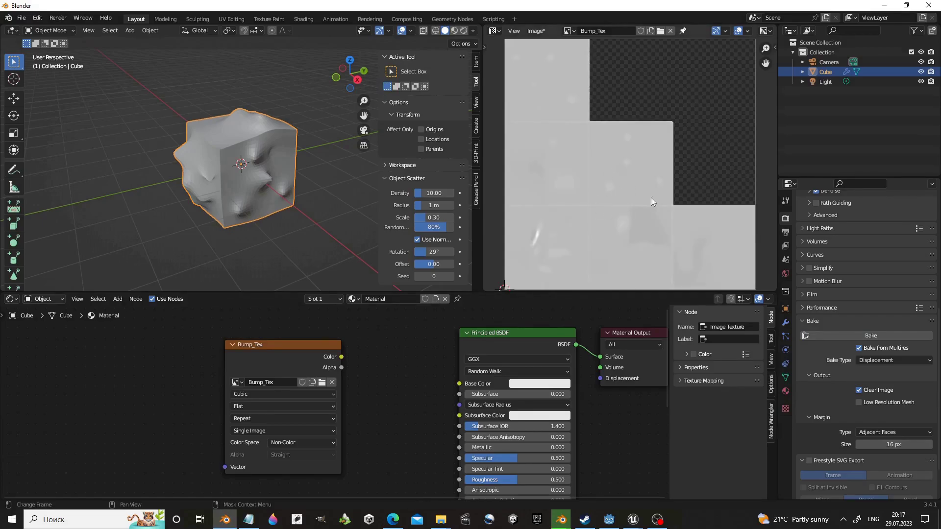
Return all three Multires levels to 1 and rebake the displacement into Bump_Tex
left_click(786, 321)
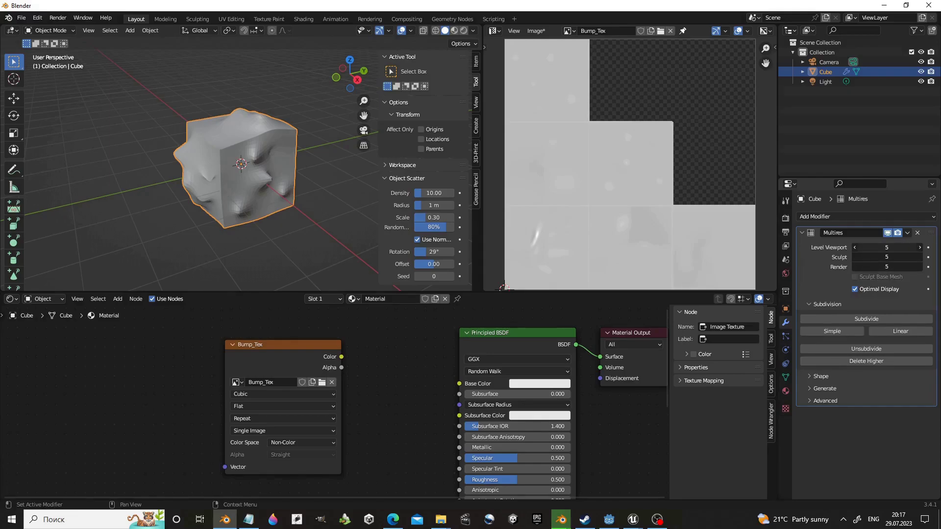
type("1")
key("Return")
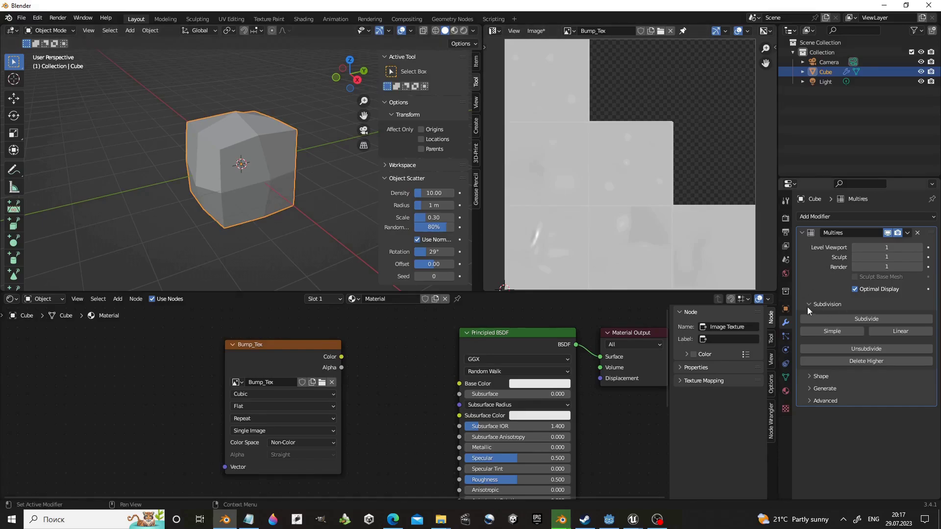
left_click(785, 217)
scroll(867, 318, "down", 15)
left_click(908, 376)
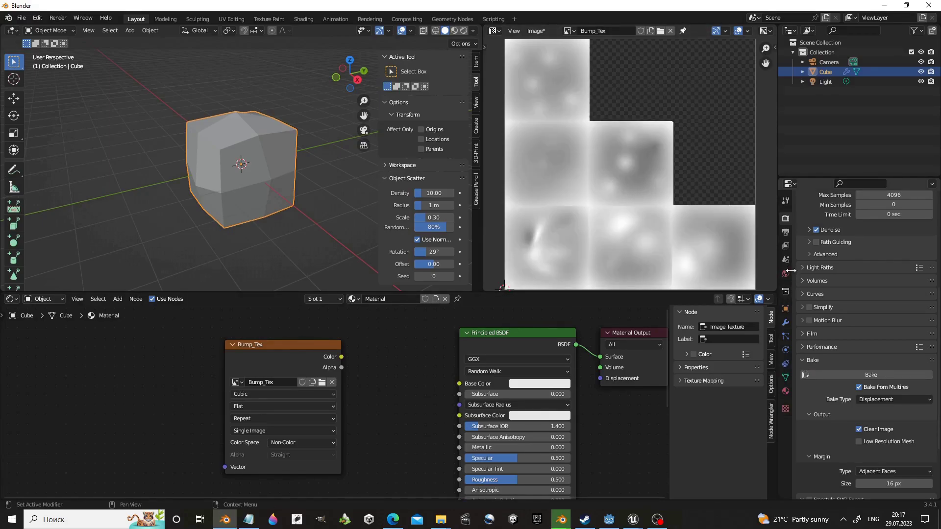
Set the Multires viewport, sculpt and render levels to 0 and bake the displacement for comparison
left_click(786, 322)
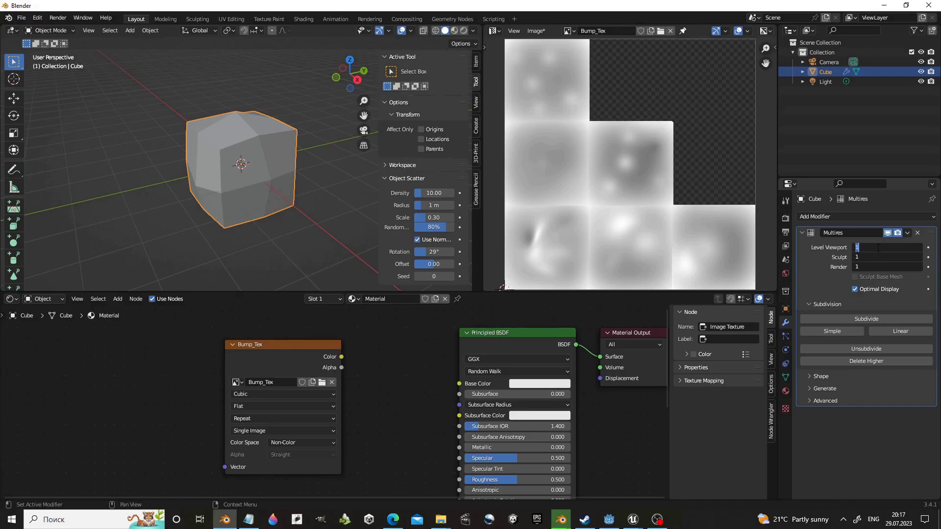
key("Return")
left_click(785, 218)
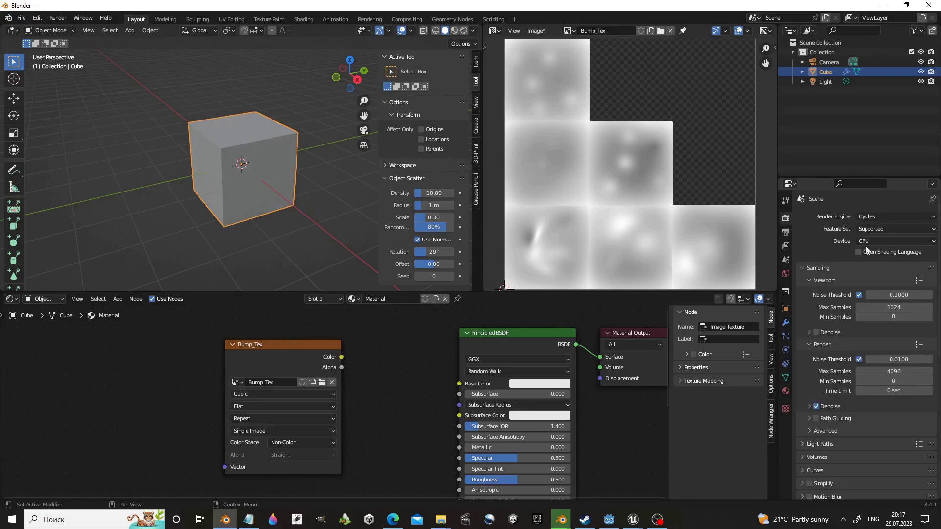
scroll(878, 371, "down", 1)
left_click(869, 471)
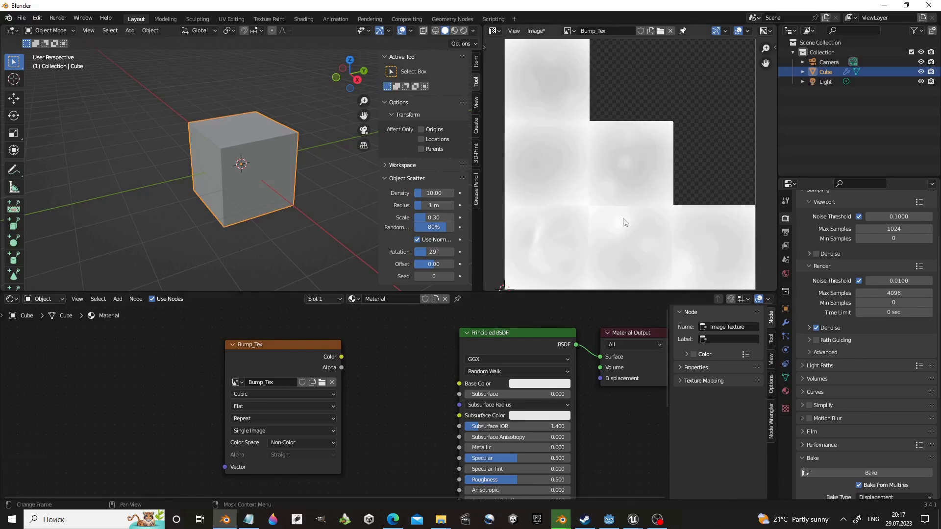
Set the Multires viewport, sculpt and render levels to 1 and bake the final displacement into Bump_Tex
left_click(786, 322)
left_click(894, 247)
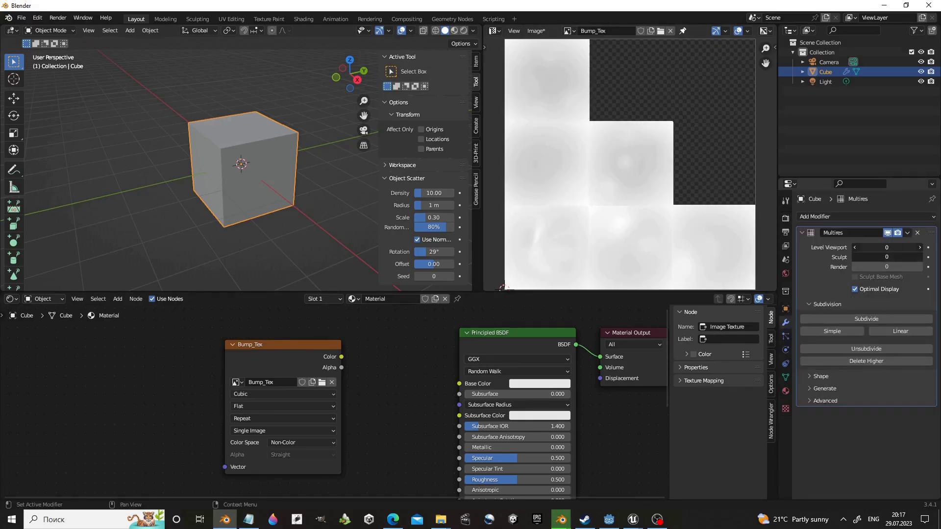
type("1")
key("Return")
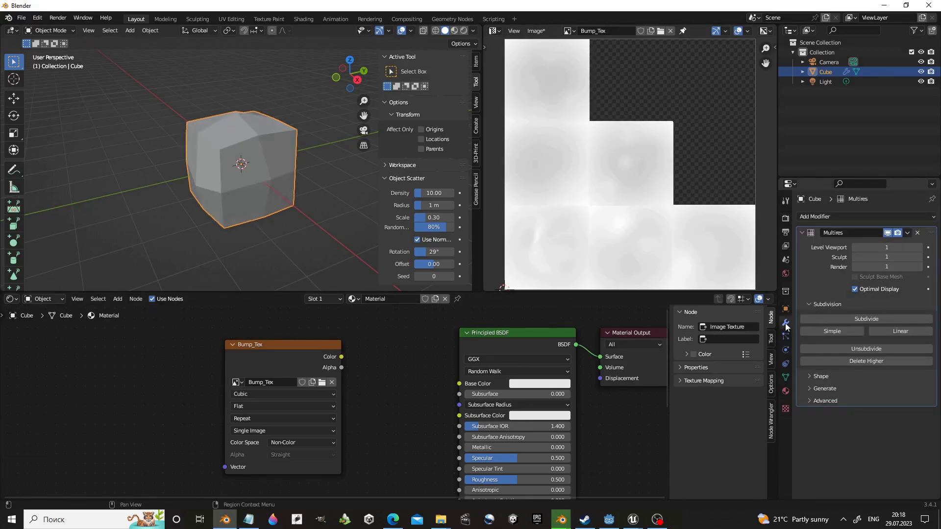
left_click(785, 218)
left_click(871, 472)
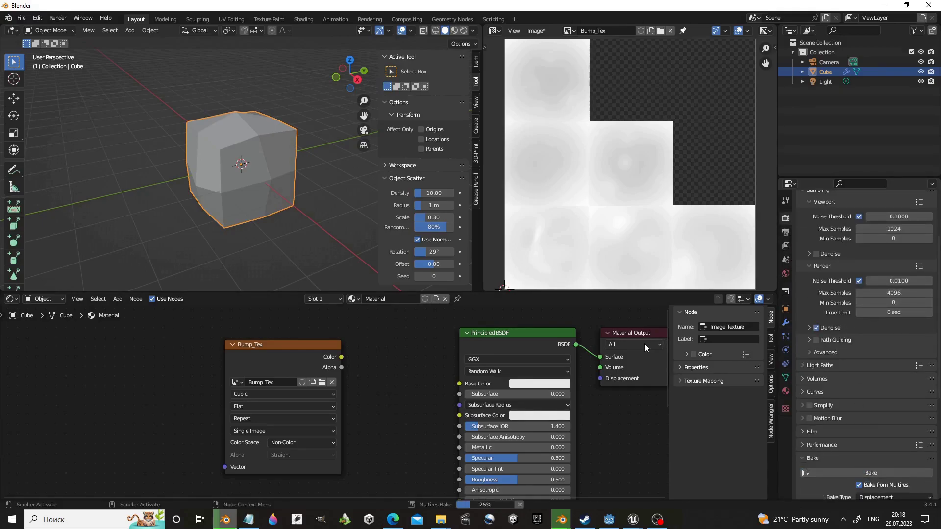
Save the baked Bump_Tex image and check its file in the Bake_Test folder
left_click(535, 31)
left_click(571, 109)
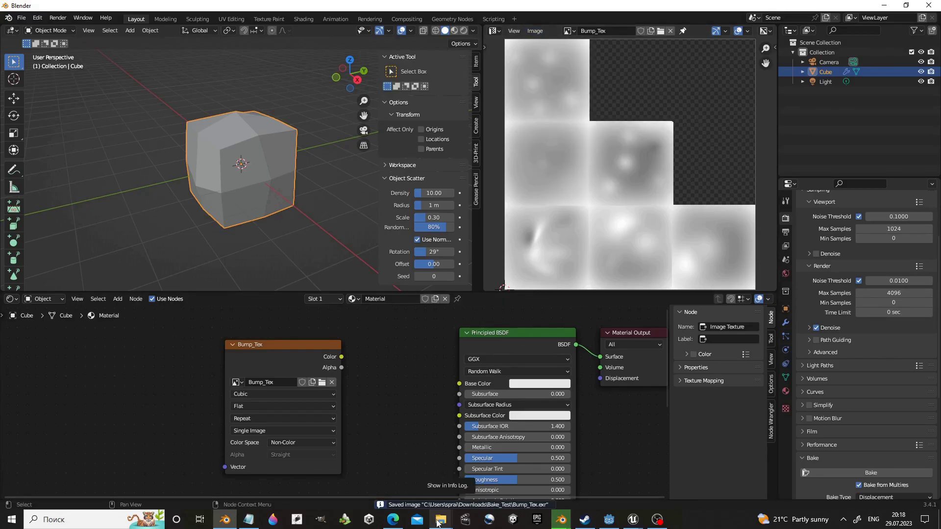
mouse_move(441, 520)
left_click(383, 470)
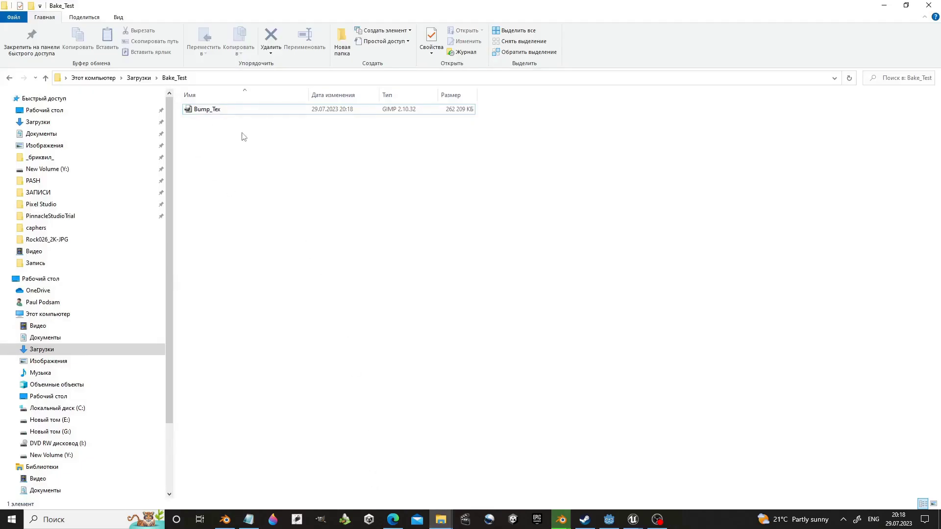
scroll(241, 134, "up", 4, "ctrl")
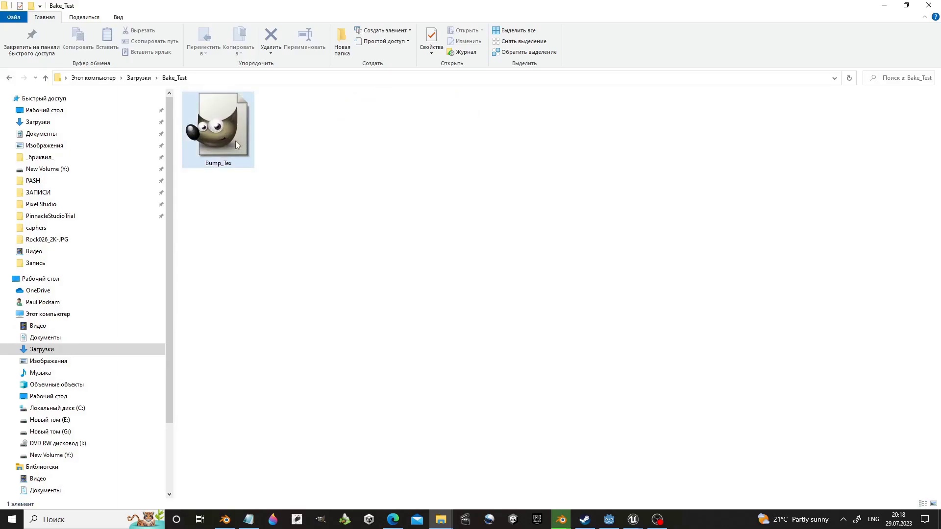
left_click(884, 5)
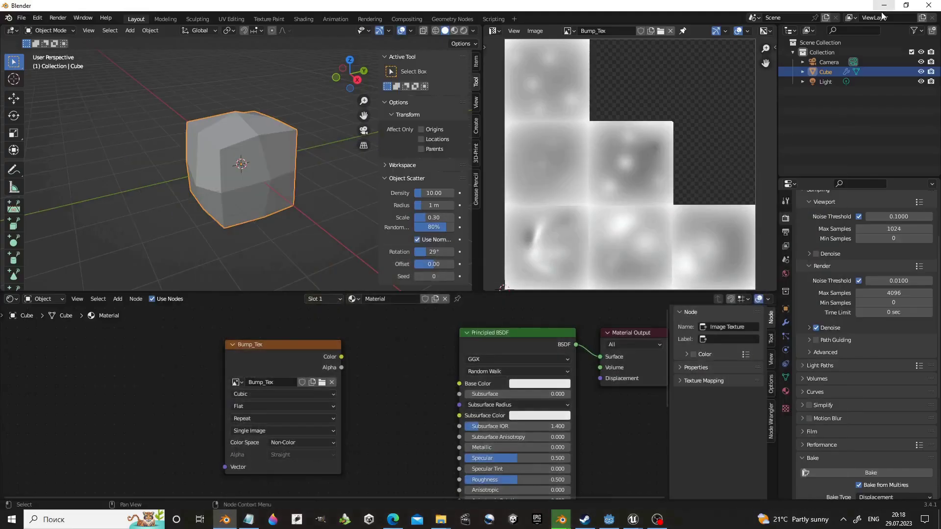
Create a new blank image named Normal, 4096 by 4096 px, black with alpha and 32-bit float
scroll(532, 96, "up", 1)
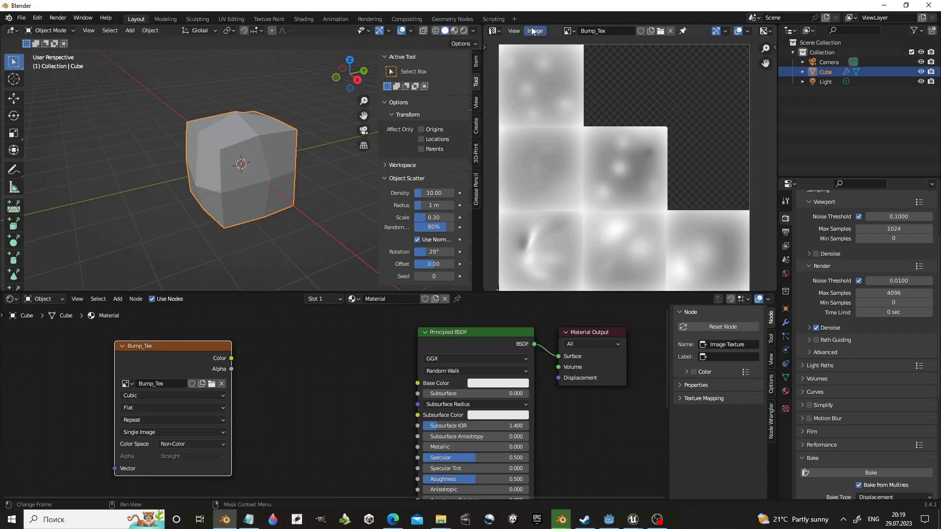
left_click(530, 30)
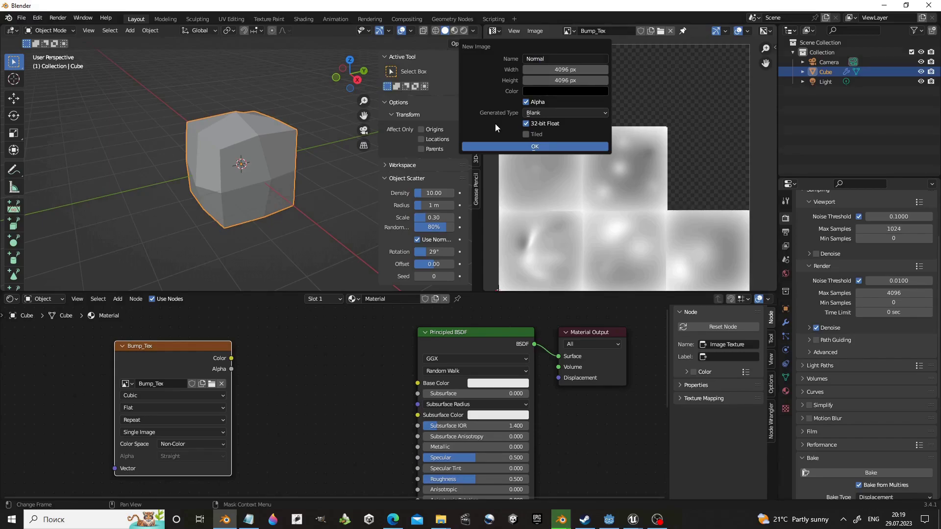
left_click(582, 146)
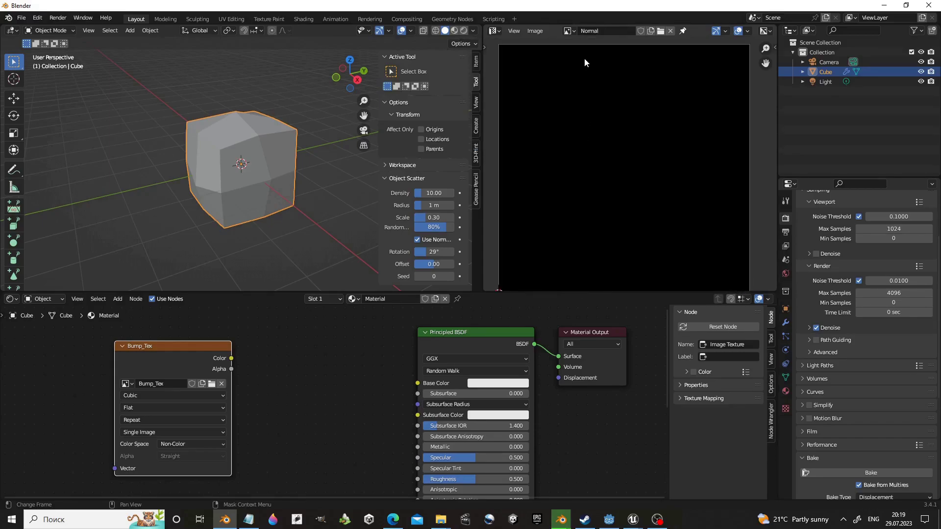
Save the image as Normal.png in Bake_Test, using RGBA, 16-bit color depth and sRGB, and check the file in the folder
left_click(533, 34)
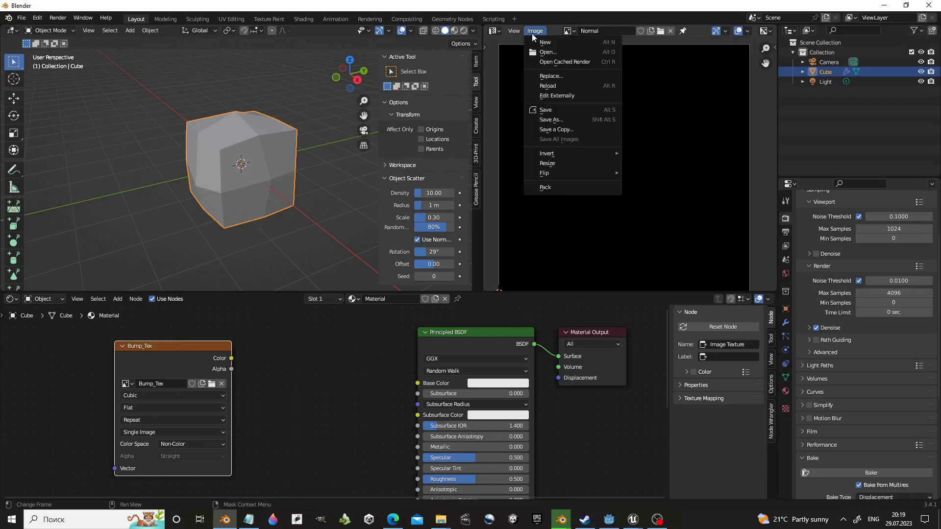
left_click(554, 120)
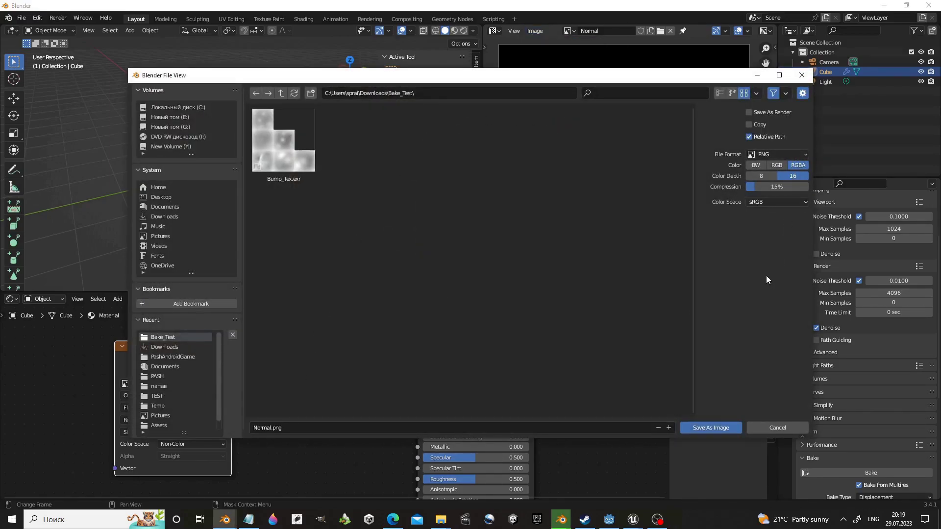
left_click(720, 430)
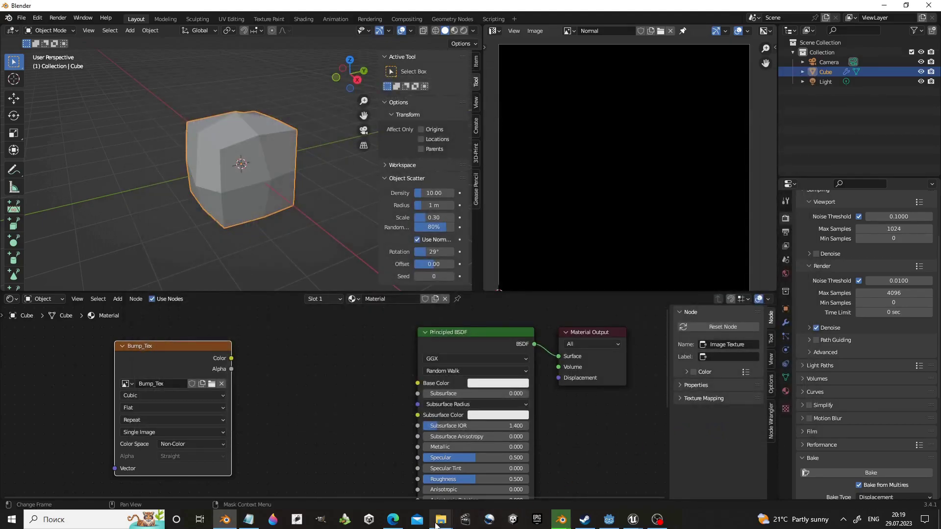
mouse_move(440, 519)
left_click(363, 456)
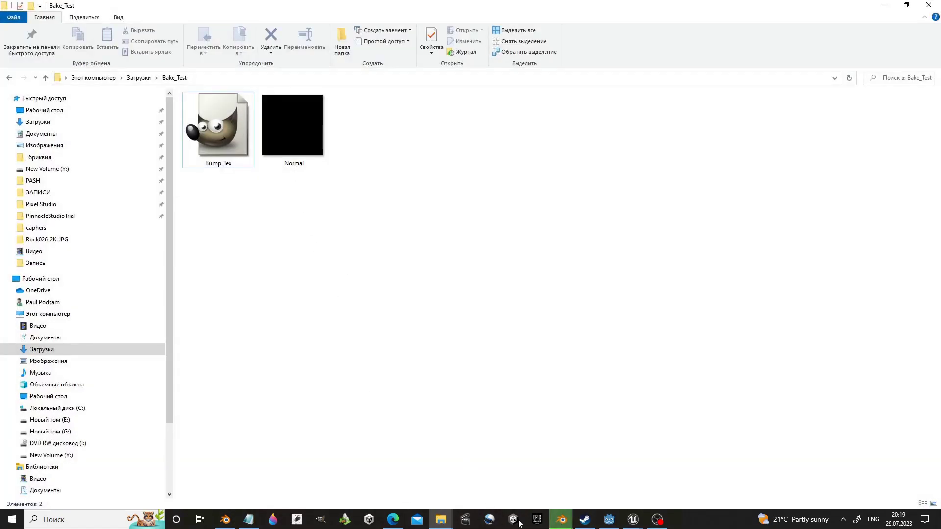
left_click(225, 519)
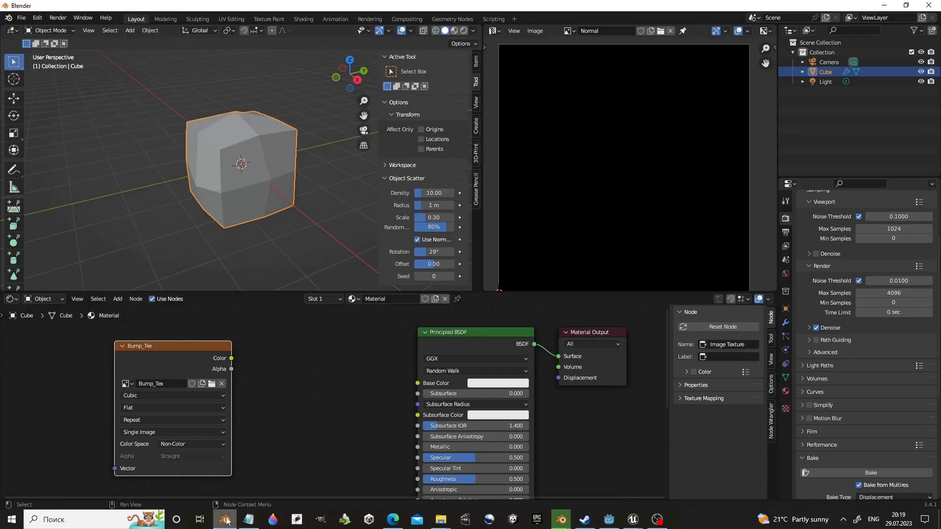
Replace Bump_Tex with the Normal image in the material's Image Texture node
left_click(126, 385)
left_click(146, 292)
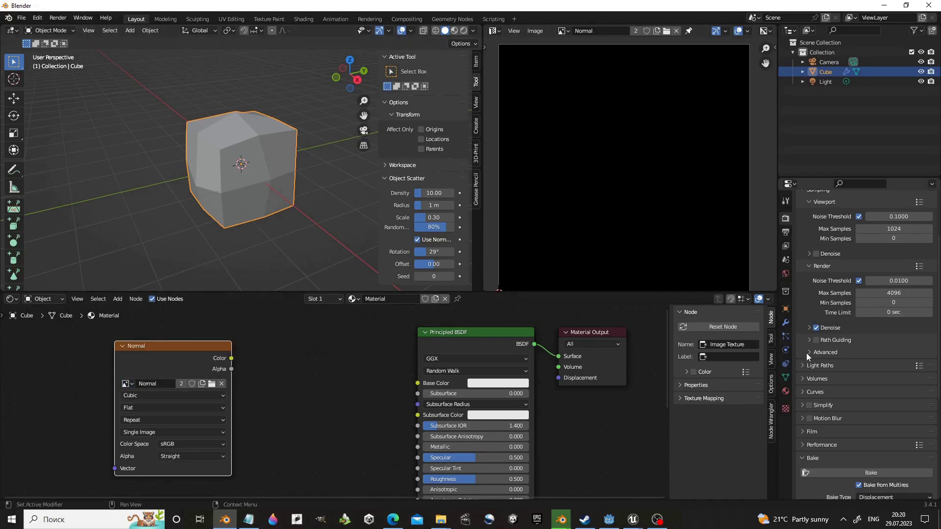
Check the Multires levels, set the multires bake type to Normals, and bake into the Normal image
left_click(786, 322)
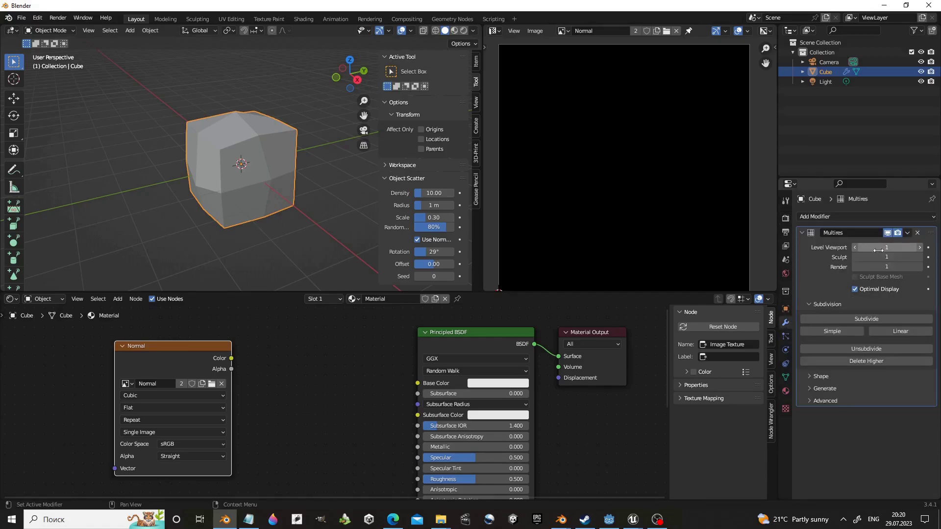
left_click(785, 218)
scroll(905, 349, "down", 15)
left_click(882, 403)
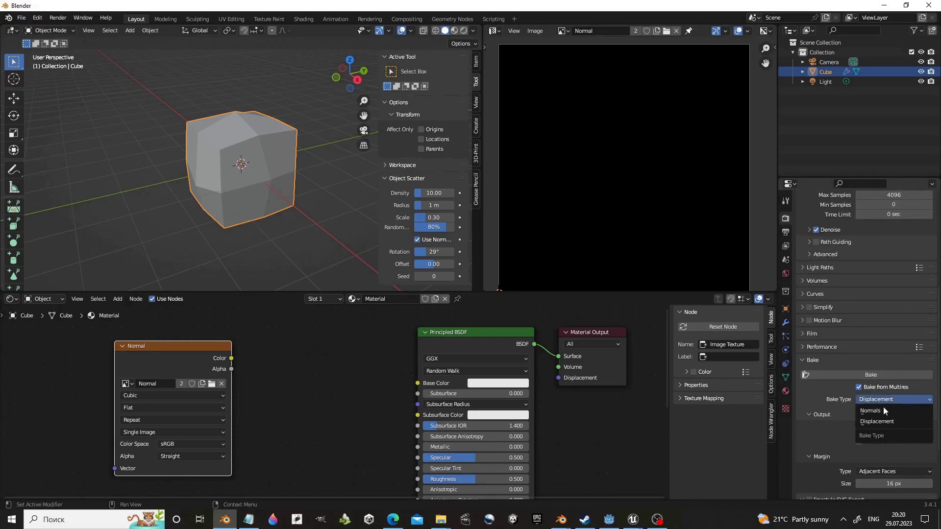
left_click(883, 412)
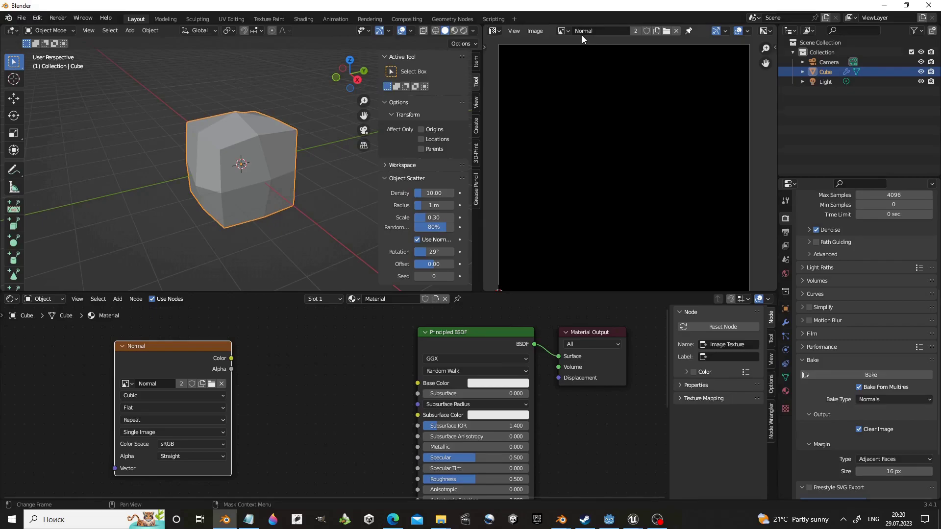
left_click(903, 374)
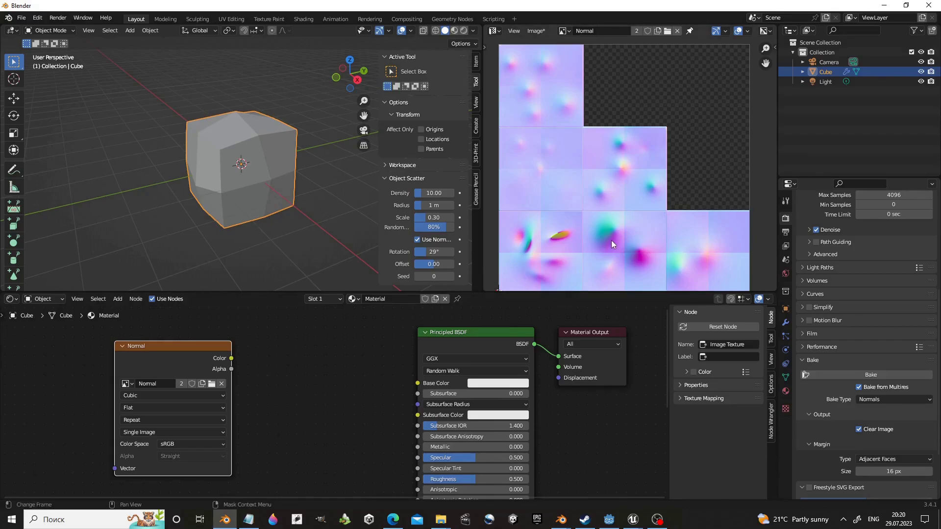
Save the baked Normal image and inspect Normal.png in the Bake_Test folder
scroll(611, 240, "up", 3)
scroll(616, 223, "down", 3)
left_click(536, 31)
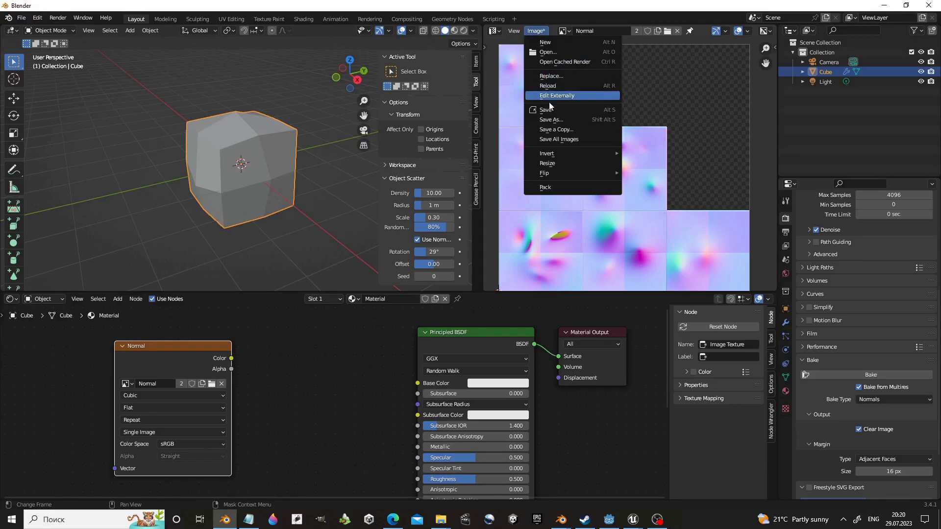
mouse_move(440, 520)
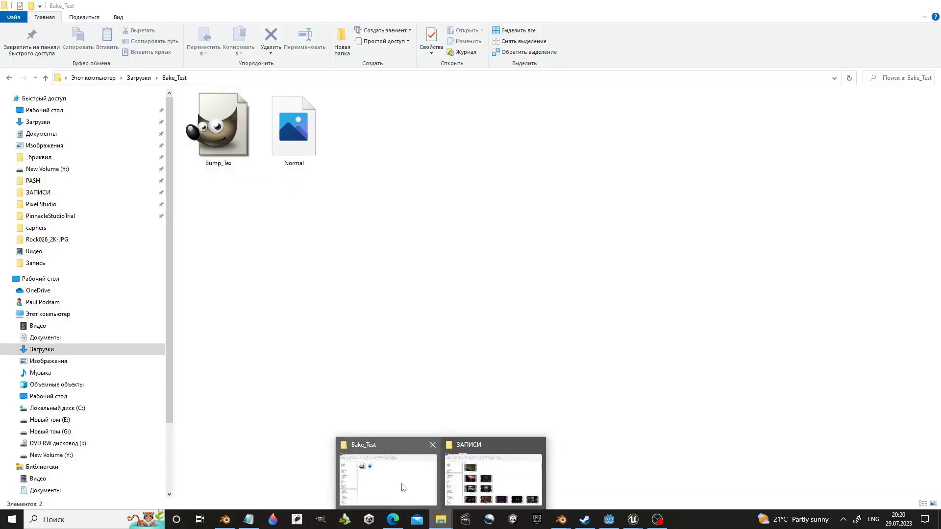
left_click(404, 486)
double_click(294, 128)
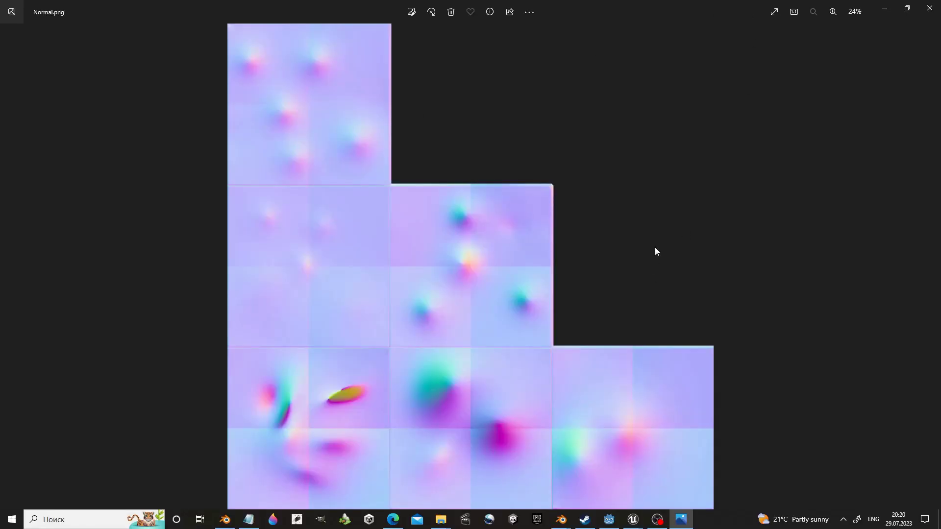
left_click(929, 8)
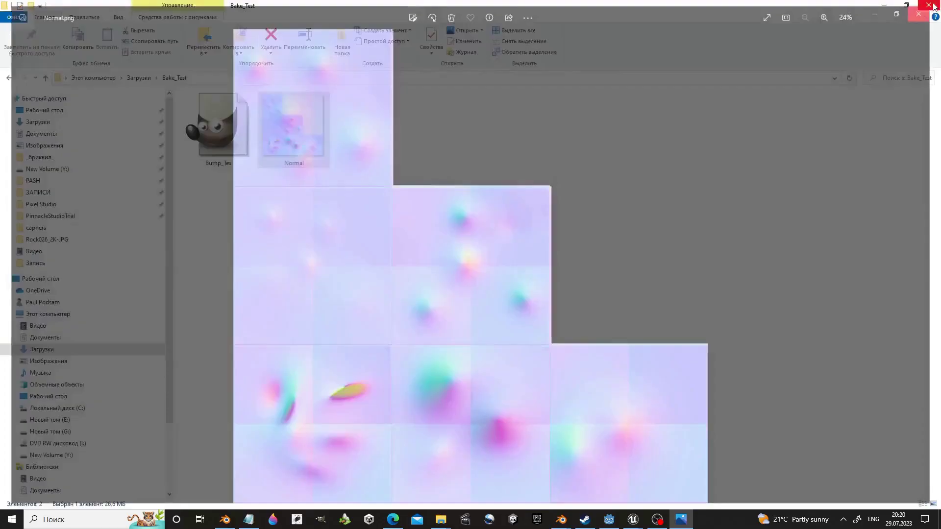
left_click(883, 8)
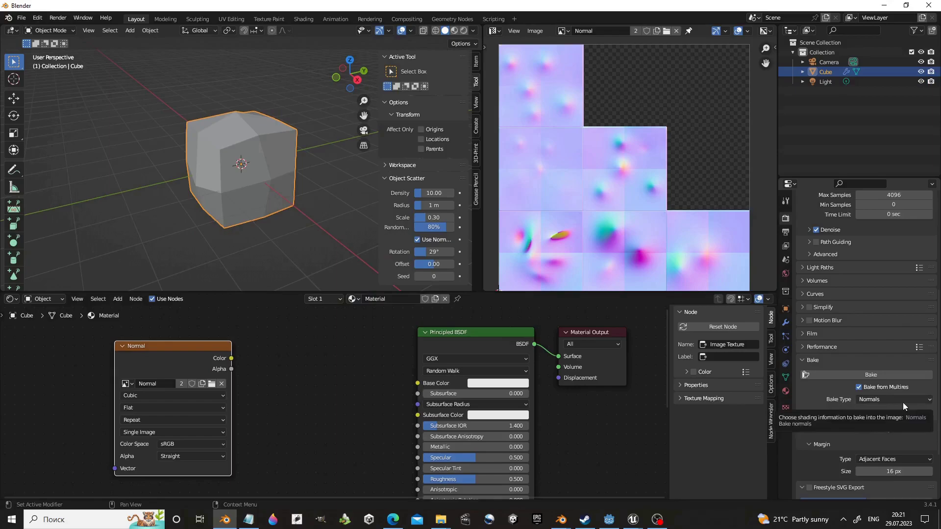
Disable Bake from Multires and set the bake type to Normal
left_click(858, 387)
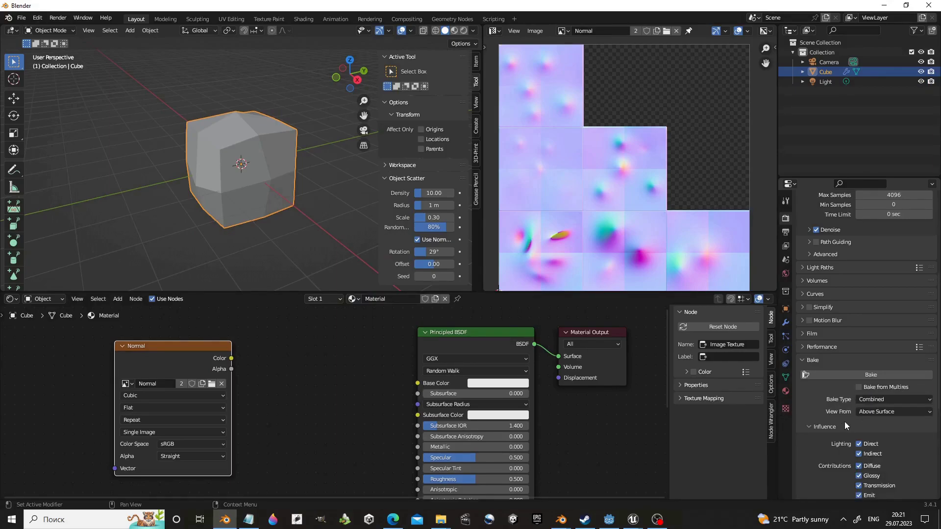
left_click(877, 399)
left_click(883, 346)
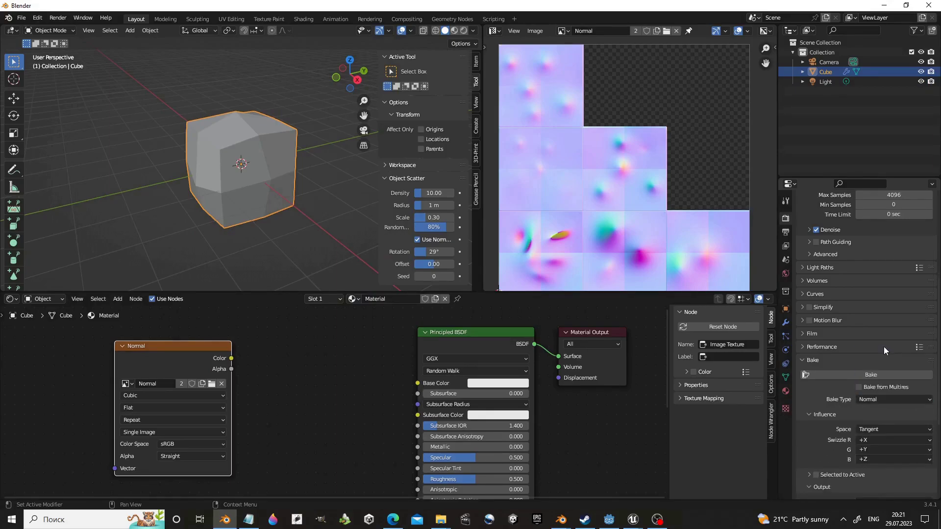
Set the cube's Multires viewport, sculpt and render levels to 7
left_click(785, 322)
left_click(876, 247)
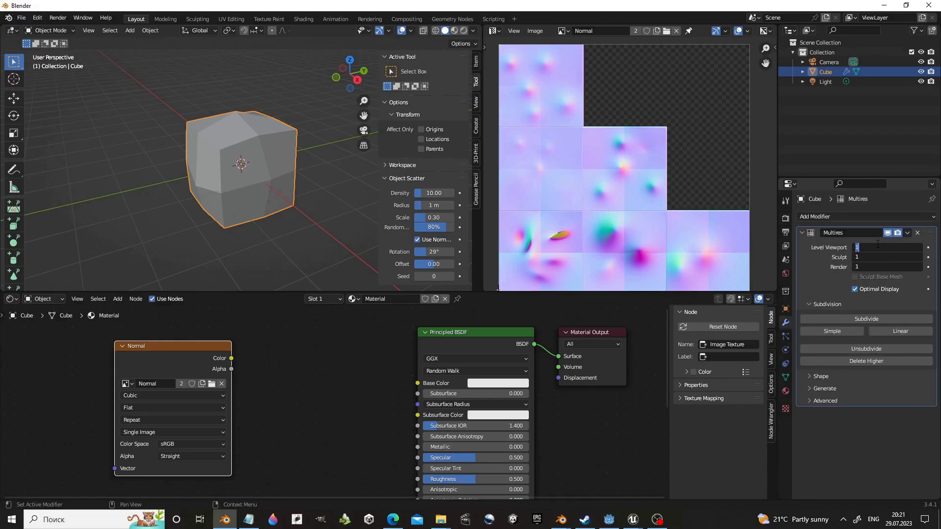
type("7")
key("Return")
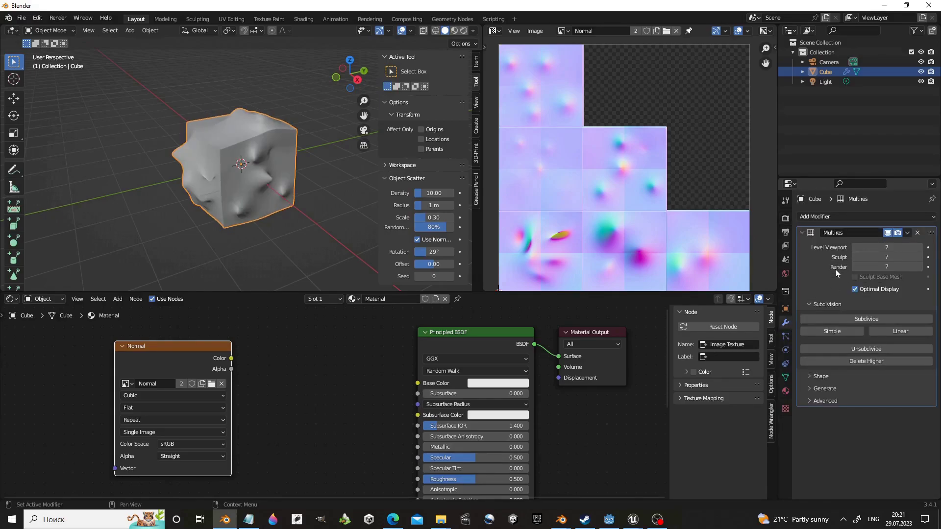
Bake the tangent-space normals of the cube into the Normal image
left_click(786, 219)
scroll(890, 397, "down", 10)
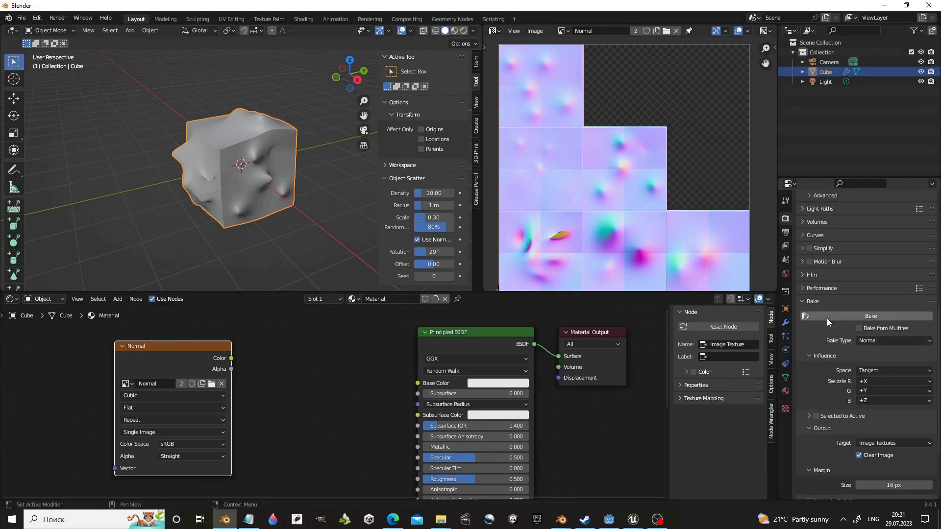
left_click(822, 317)
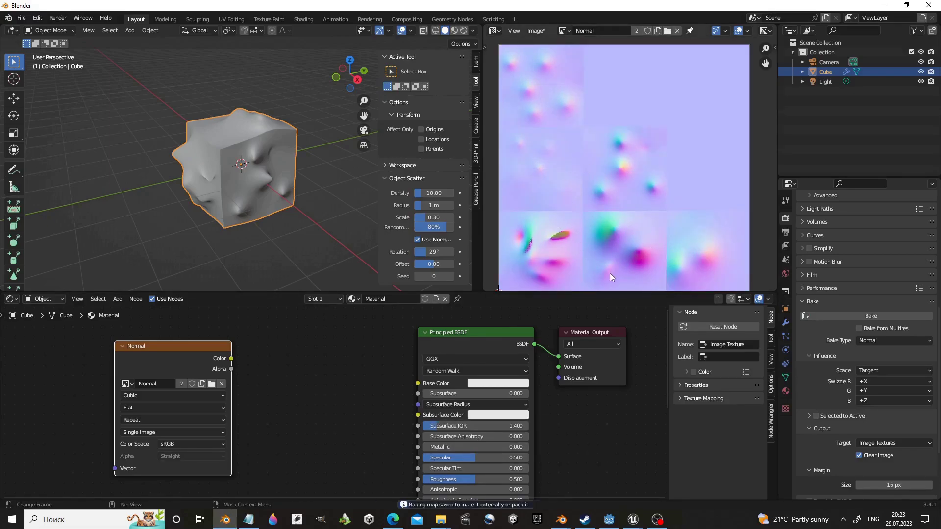
Save the rebaked Normal image over its file and check the new Normal.png in the Bake_Test folder
left_click(537, 32)
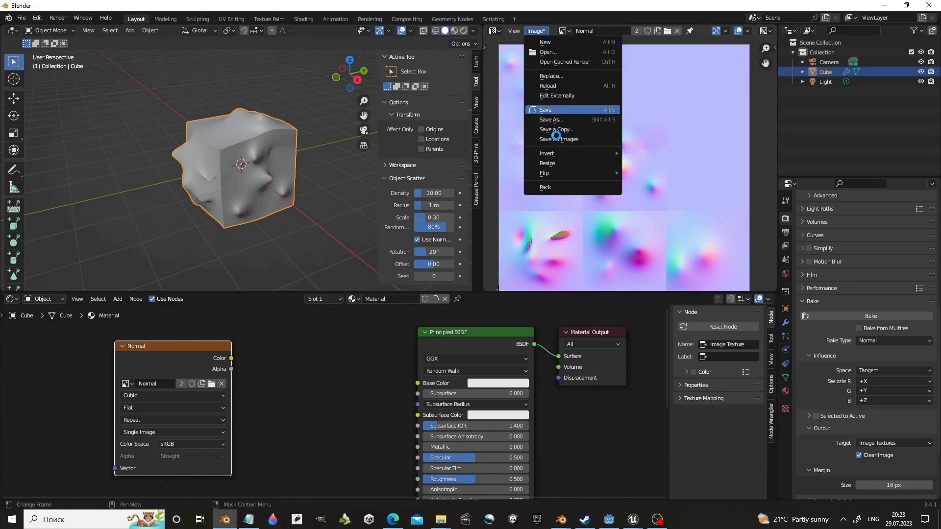
mouse_move(440, 520)
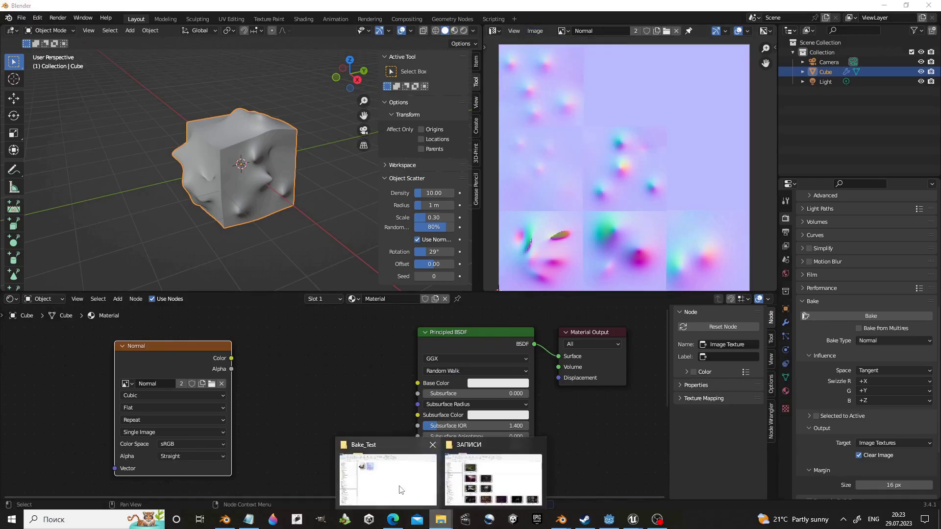
left_click(382, 477)
double_click(301, 142)
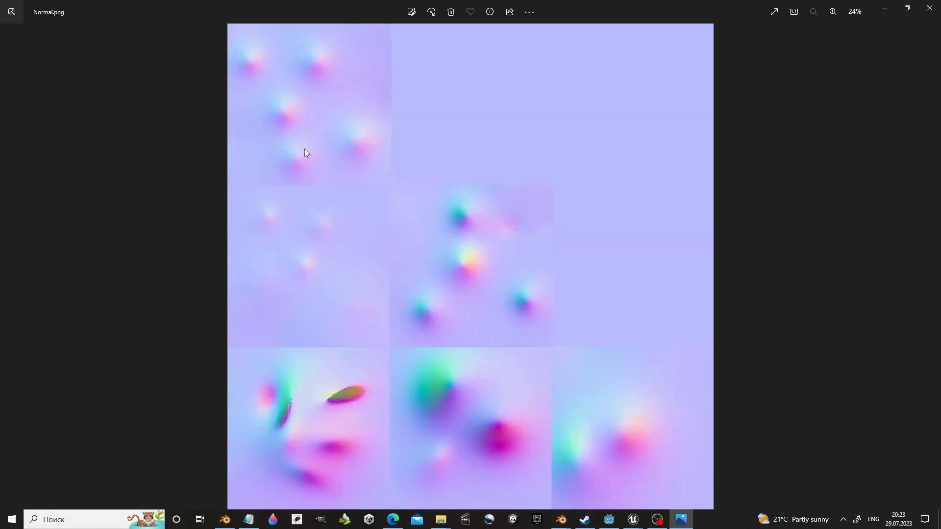
left_click(929, 8)
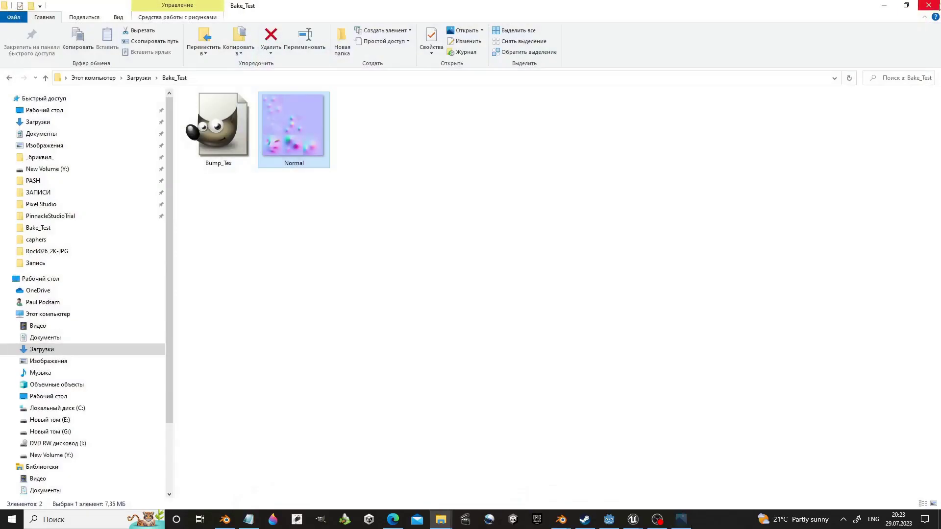
left_click(884, 5)
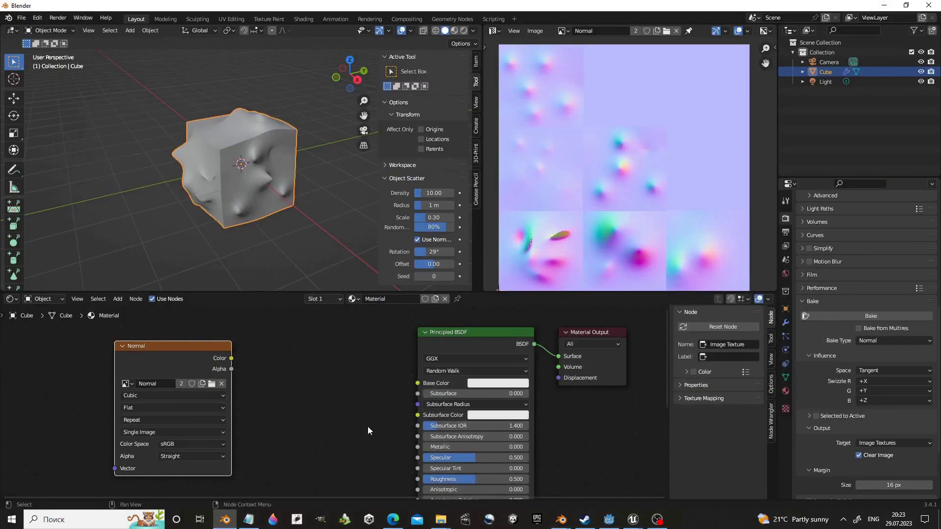
Switch the render engine to Eevee
scroll(835, 239, "up", 10)
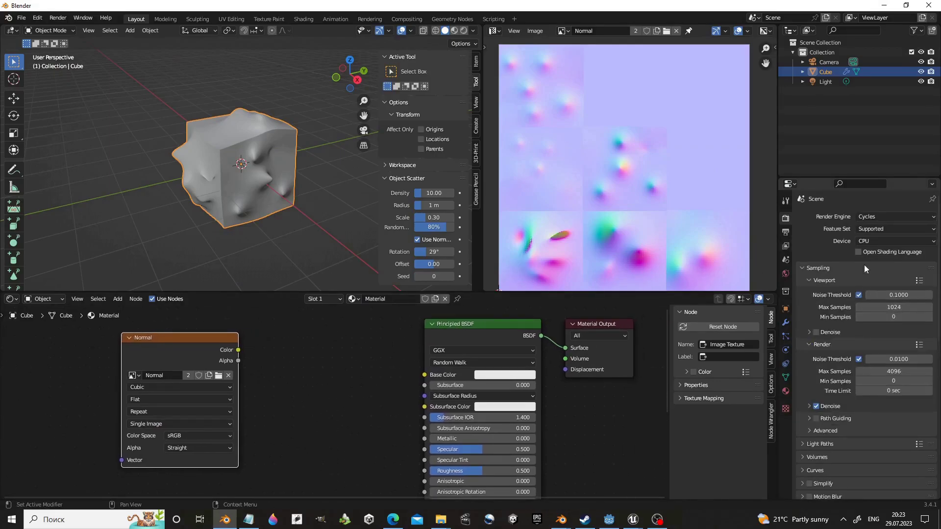
left_click(871, 219)
left_click(881, 225)
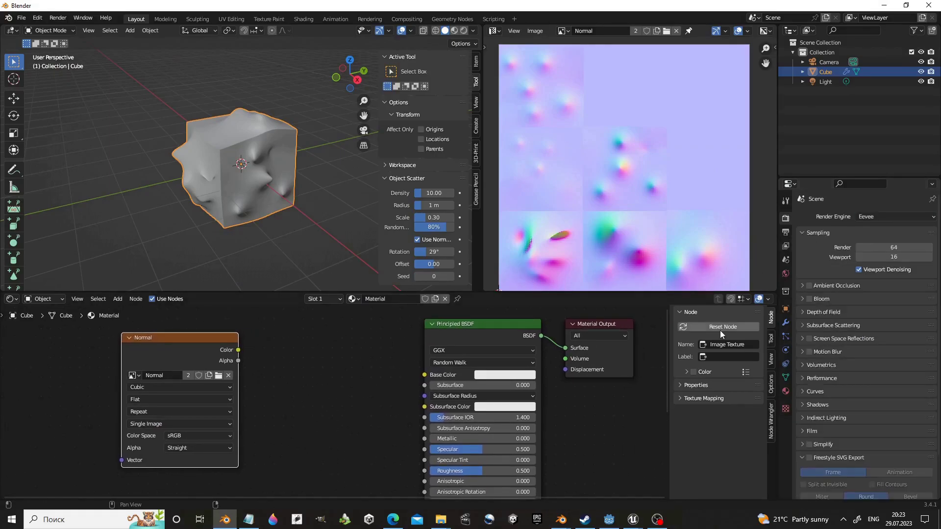
Duplicate the sculpted cube in place, widen the 3D viewport, and move the copy about 4.5 m along negative Y
middle_click_drag(357, 383, 239, 389)
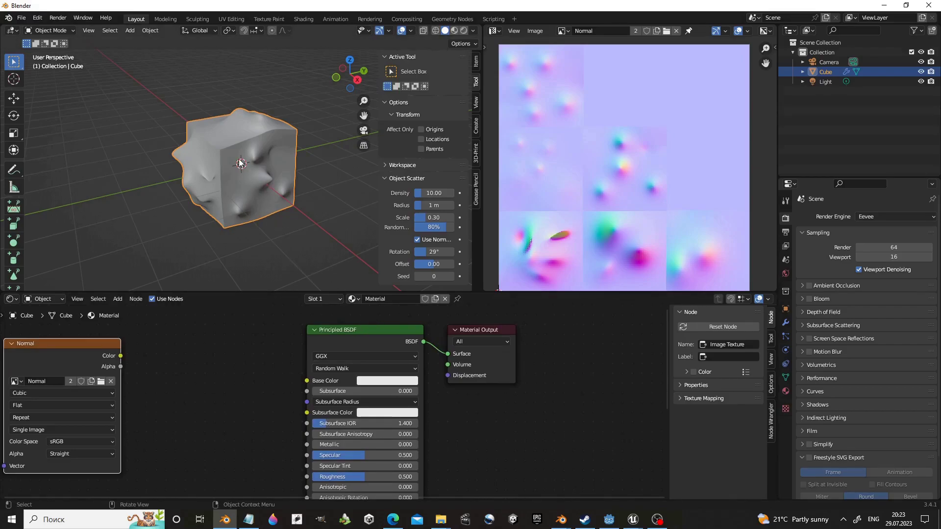
key("shift+d")
right_click(283, 143)
left_click_drag(483, 189, 653, 194)
middle_click_drag(501, 196, 345, 202, "shift")
scroll(282, 205, "down", 2)
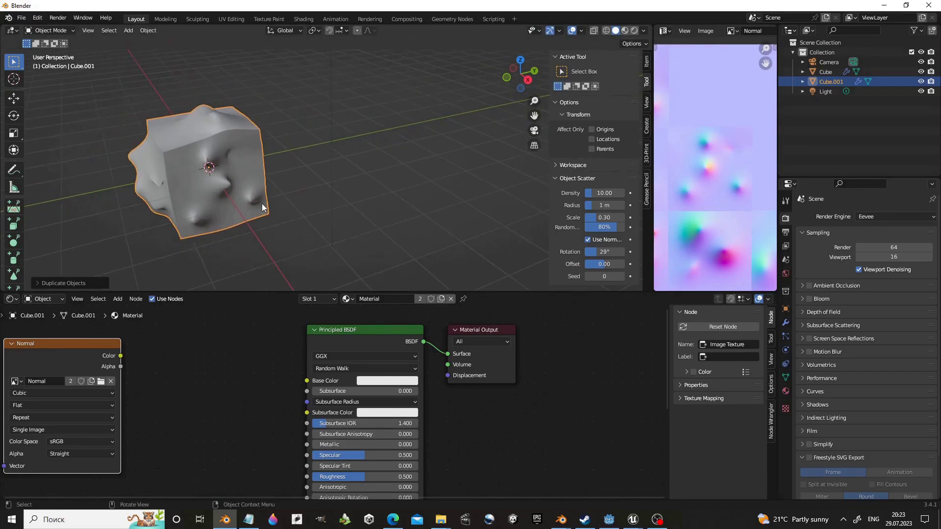
key("g")
key("y")
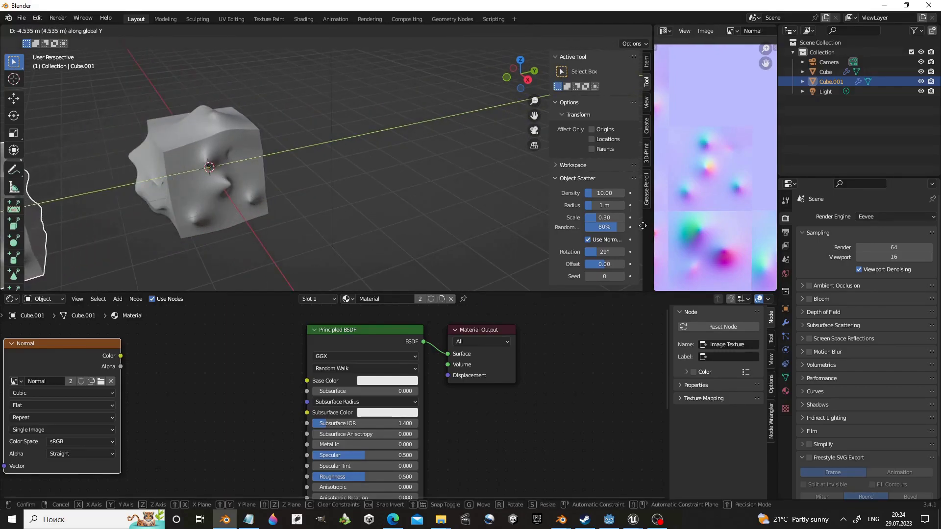
left_click(642, 226)
Select the original cube and remove its Multires modifier
middle_click_drag(436, 198, 530, 168, "shift")
left_click(353, 137)
key("KP_Decimal")
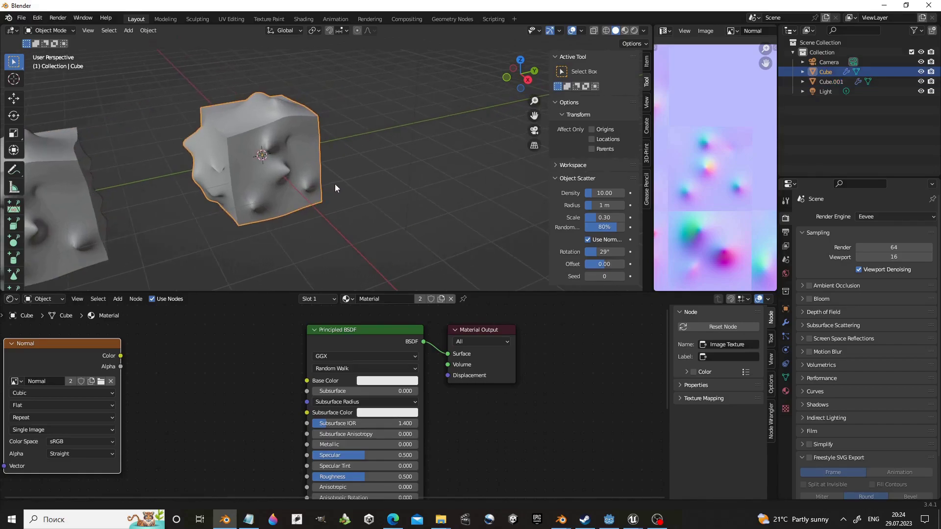
left_click(786, 322)
left_click(920, 239)
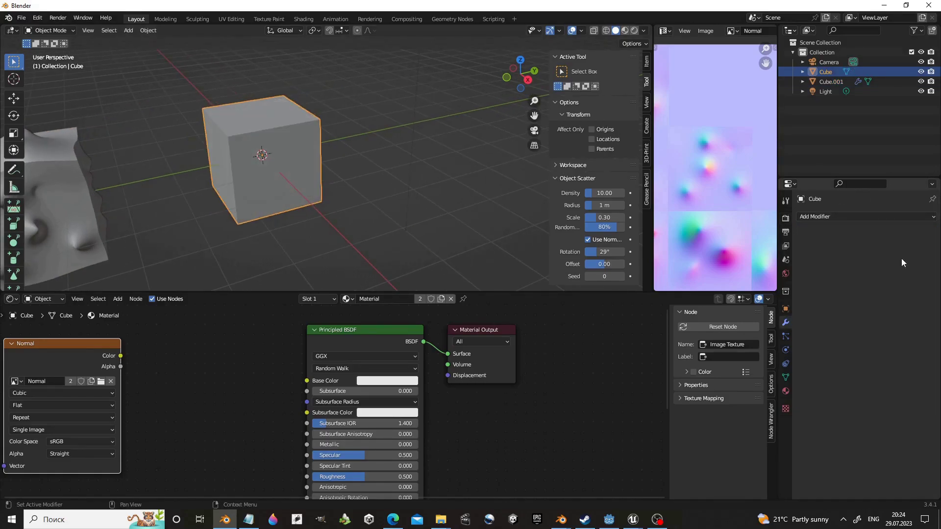
middle_click_drag(366, 188, 339, 193)
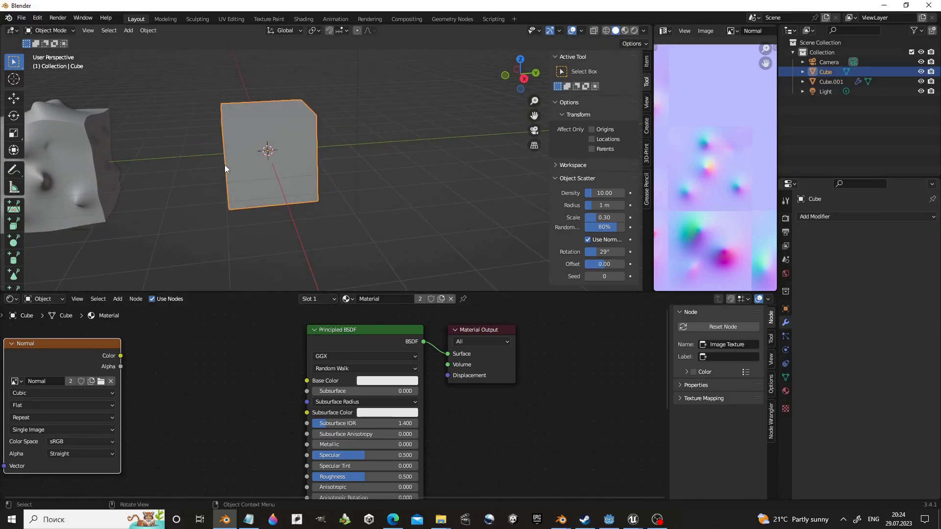
Make the original cube's material a single-user copy and connect the Normal image's Color to the Principled BSDF Base Color
left_click(441, 299)
left_click_drag(90, 347, 128, 348)
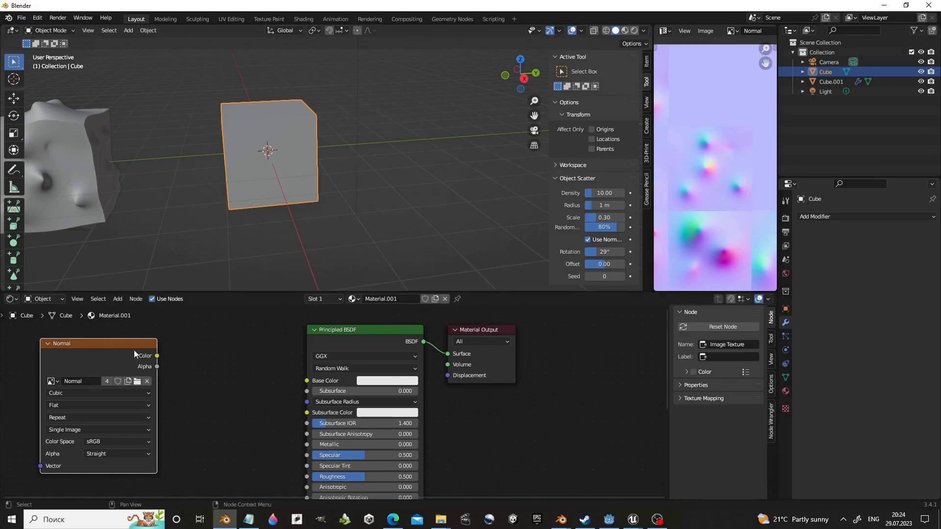
middle_click_drag(180, 360, 302, 355)
left_click_drag(267, 344, 419, 375)
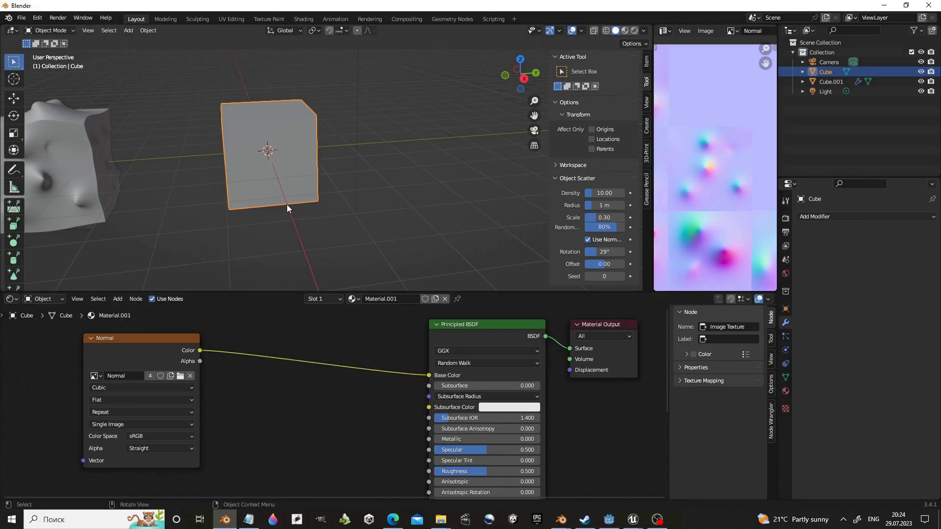
Switch the 3D viewport to rendered shading and view the textured cube beside the sculpted copy
scroll(287, 205, "up", 1)
left_click(634, 31)
mouse_move(440, 163)
middle_mouse_down()
mouse_move(238, 166)
mouse_move(224, 148)
middle_mouse_up()
middle_click_drag(223, 196, 313, 152, "shift")
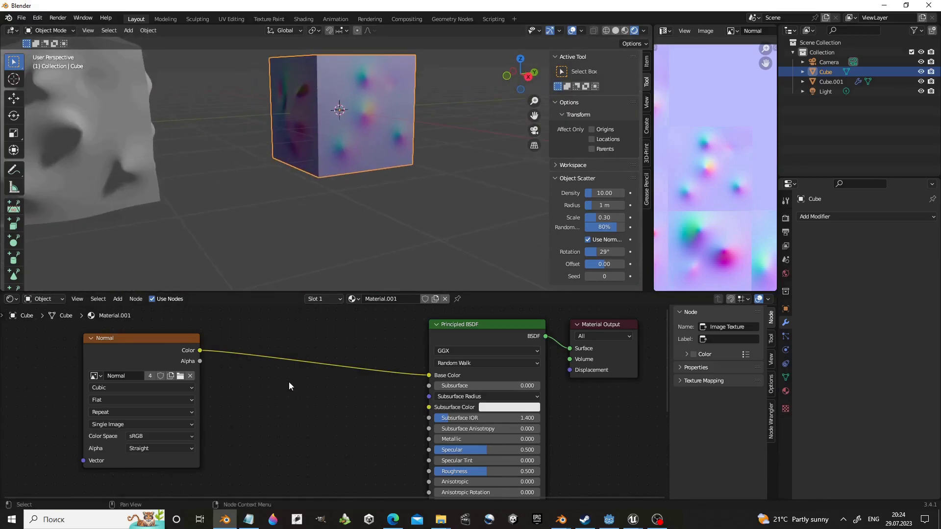
Add a Normal Map node and a Bump node between the image texture and the Principled BSDF
key("shift+a")
mouse_move(283, 387)
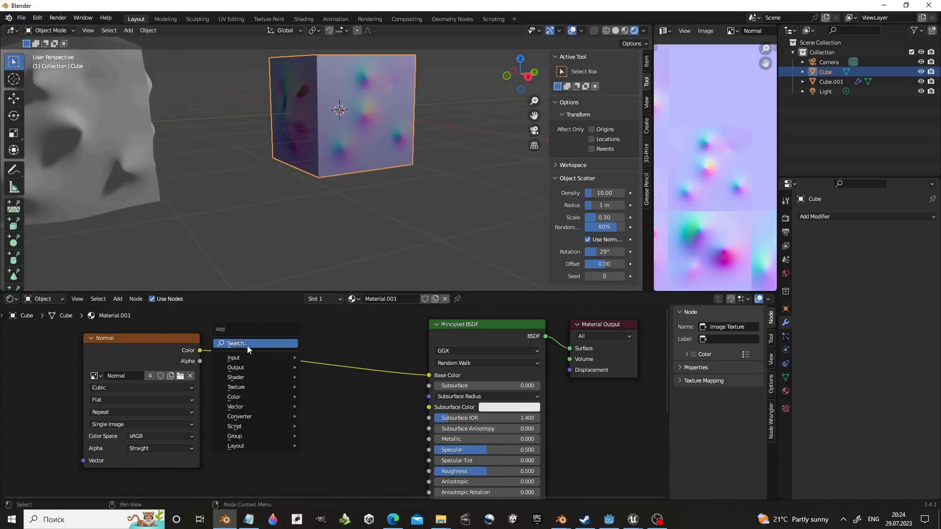
left_click(247, 345)
type("normal")
left_click(265, 374)
left_click(342, 388)
key("shift+a")
left_click(342, 388)
type("bump")
left_click(353, 405)
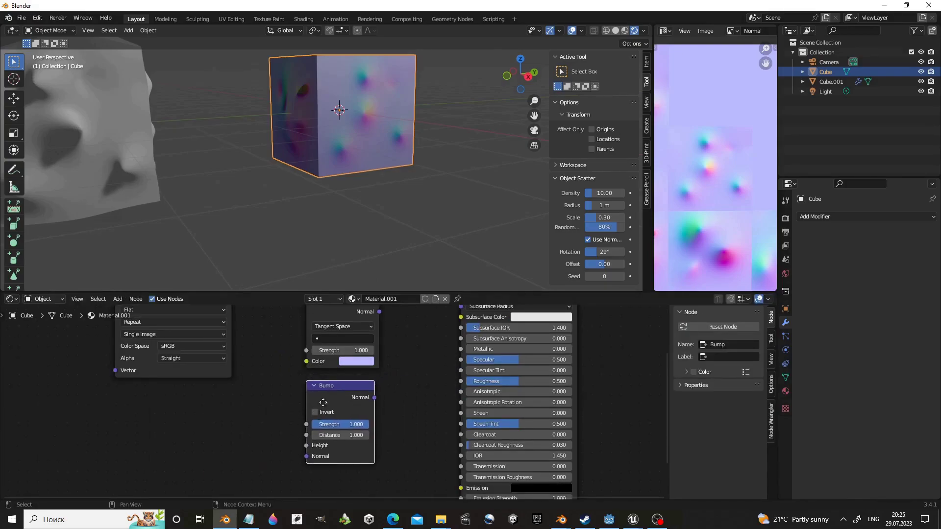
Connect the Normal image's Color to the Normal Map node and its Normal output to the Principled BSDF Normal input
left_click_drag(253, 311, 328, 412)
mouse_move(400, 362)
left_mouse_down()
mouse_move(443, 418)
mouse_move(457, 495)
mouse_move(485, 438)
left_mouse_up()
mouse_move(389, 182)
middle_mouse_down()
mouse_move(378, 172)
mouse_move(389, 174)
mouse_move(336, 171)
mouse_move(371, 228)
mouse_move(381, 195)
mouse_move(414, 154)
mouse_move(407, 213)
middle_mouse_up()
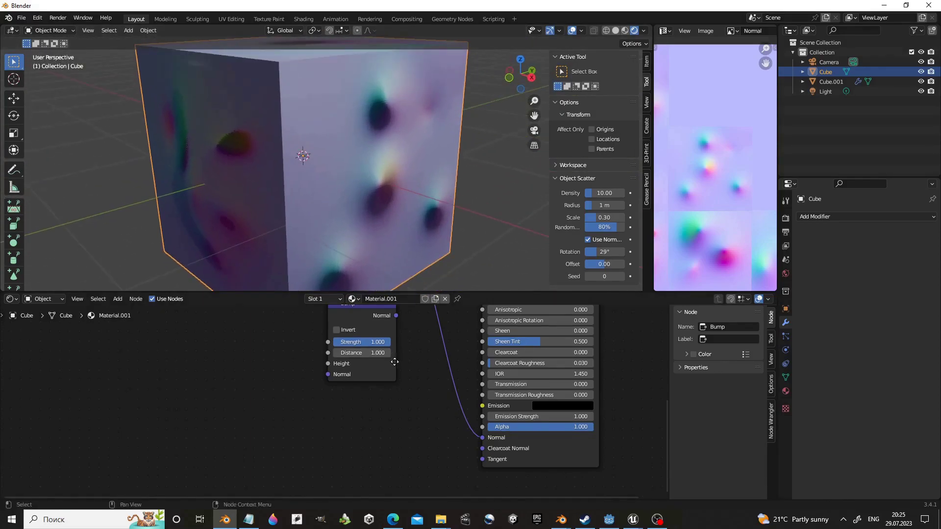
Increase the strength of the Normal Map node
middle_click_drag(392, 357, 392, 456)
scroll(354, 386, "up", 3)
mouse_move(365, 362)
left_mouse_down()
mouse_move(424, 361)
mouse_move(416, 362)
left_mouse_up()
Temporarily move the light around the cube to examine how the normal-mapped dents respond, and cancel the move
middle_click_drag(435, 189, 362, 172)
left_click(824, 91)
key("g")
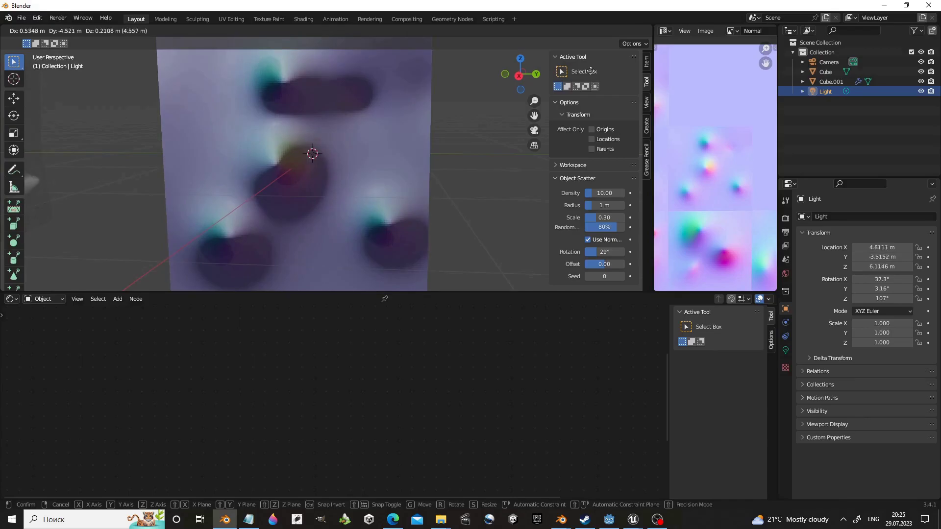
right_click(428, 55)
middle_click_drag(318, 183, 336, 184)
Duplicate the cube material's Normal image texture node, place the copy below it, and assign the Bump_Tex image to it
left_click(336, 195)
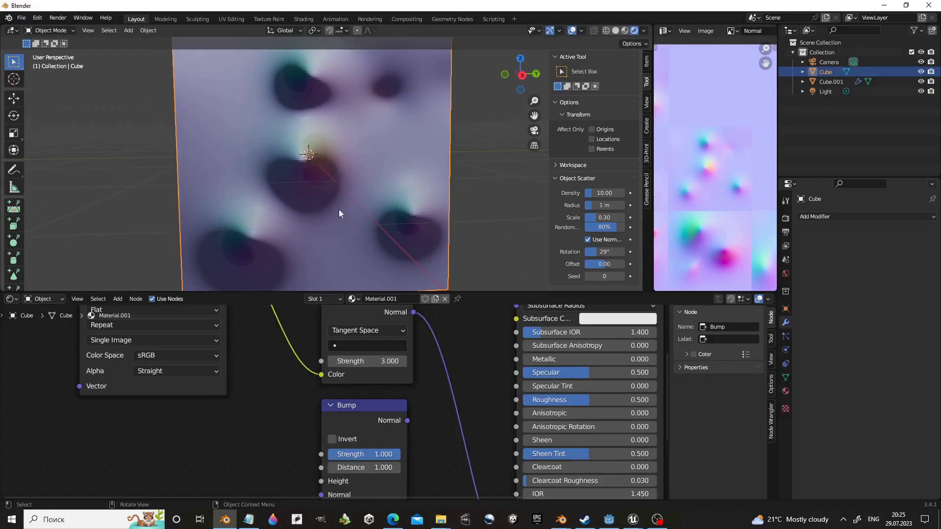
middle_click_drag(376, 378, 388, 417)
middle_click_drag(391, 185, 373, 138)
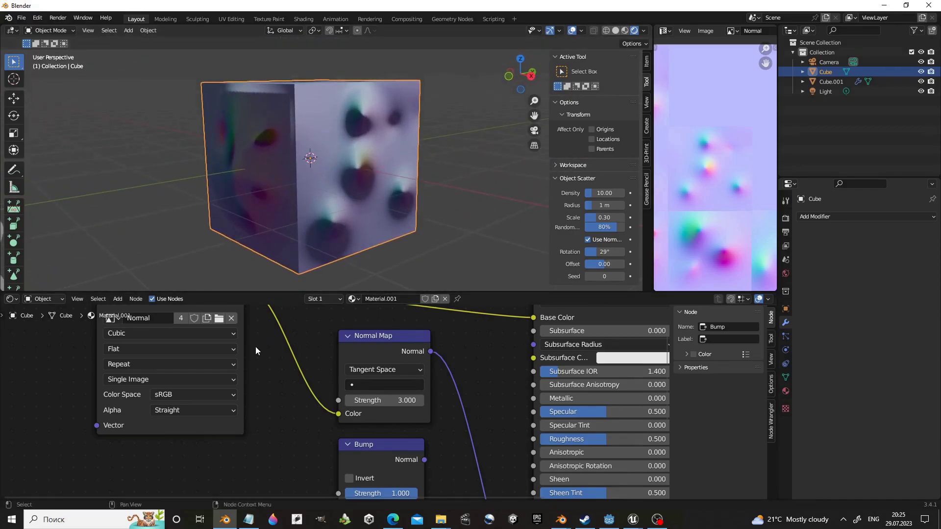
middle_click_drag(254, 344, 277, 412)
left_click(238, 349)
key("shift+d")
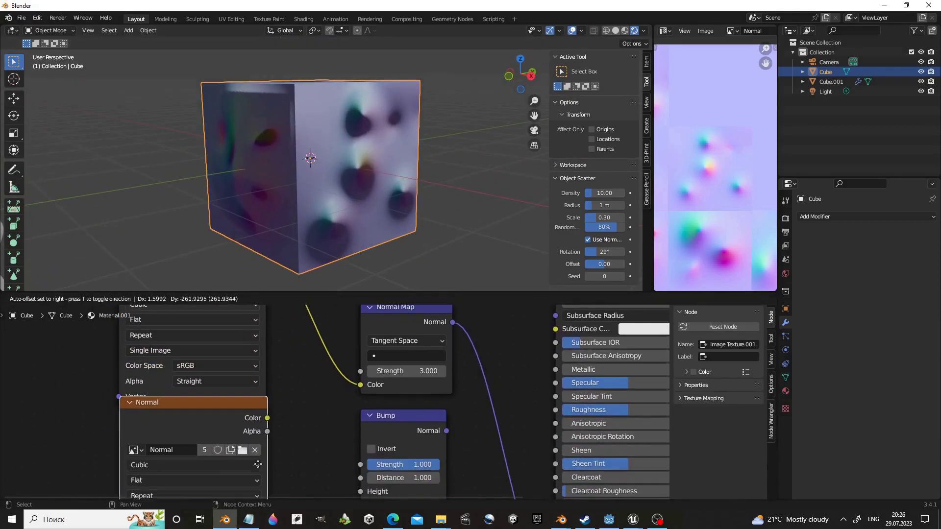
left_click(268, 466)
left_click(141, 460)
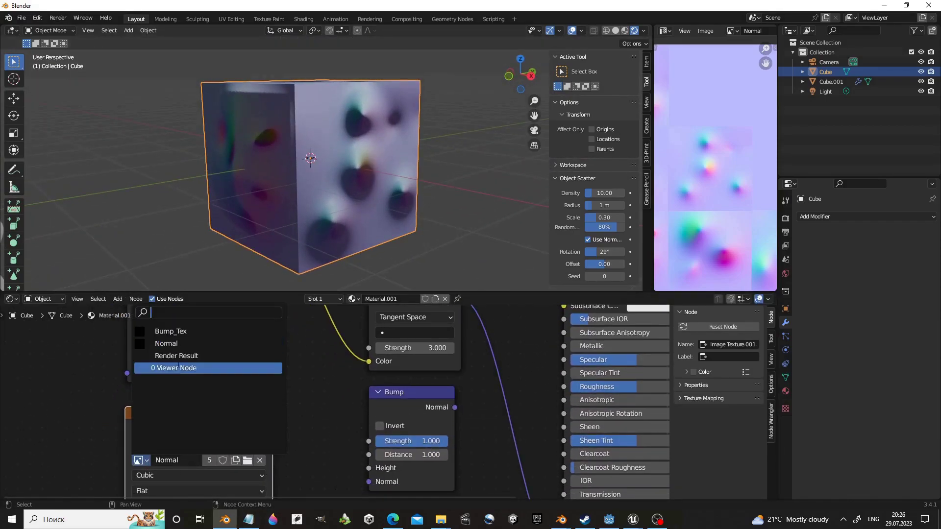
left_click(156, 310)
Connect Bump_Tex's Color to the Bump node's Height and the Bump's Normal output to the Principled BSDF Normal input
left_click_drag(278, 428, 368, 468)
left_click_drag(454, 407, 564, 413)
middle_click_drag(470, 390, 507, 461)
middle_click_drag(389, 188, 375, 142)
middle_click_drag(361, 353, 363, 350)
scroll(351, 166, "up", 10)
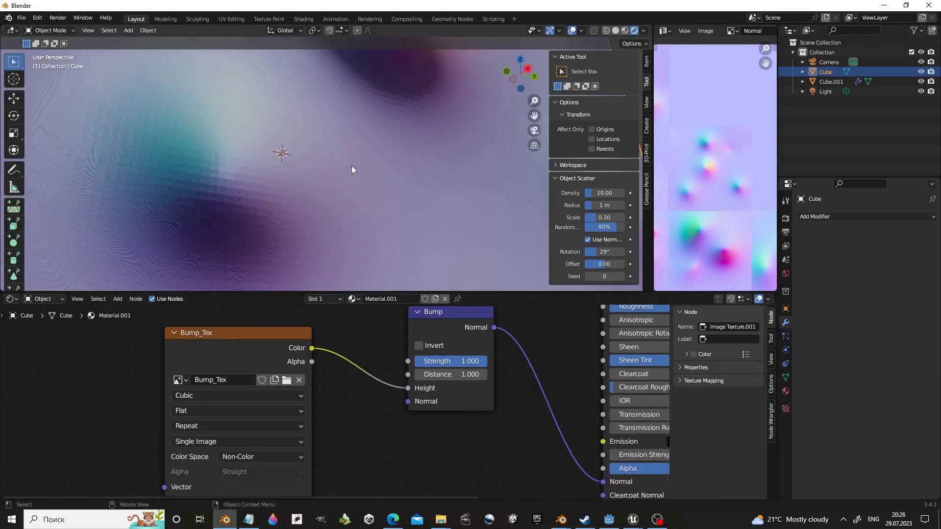
scroll(348, 215, "down", 10)
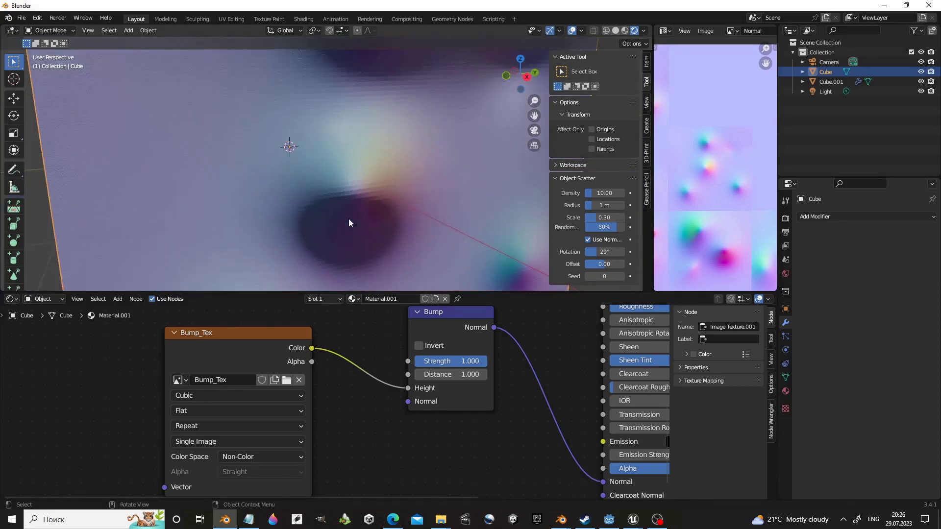
middle_click_drag(346, 236, 326, 226)
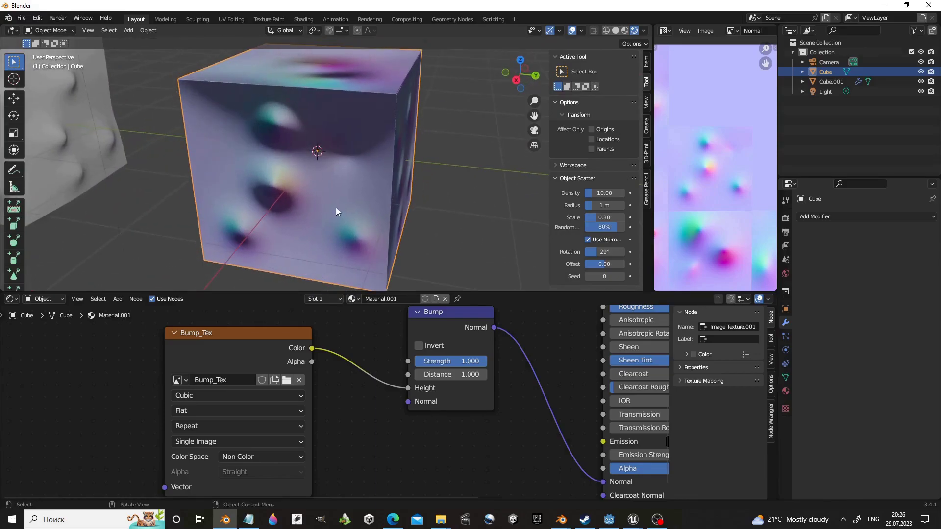
scroll(384, 410, "down", 1)
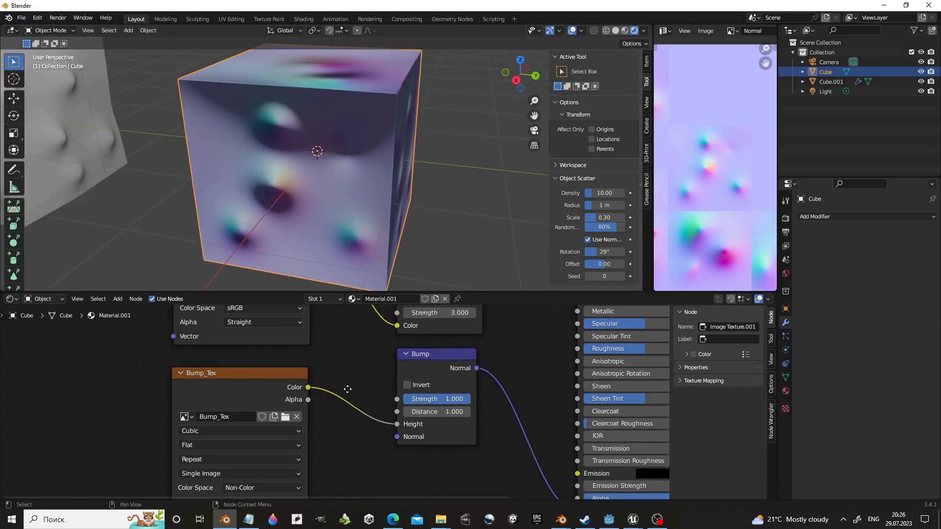
Cut the link between the Normal image's Color output and the Principled BSDF Base Color input
middle_click_drag(346, 385, 368, 460)
key("super")
key("super")
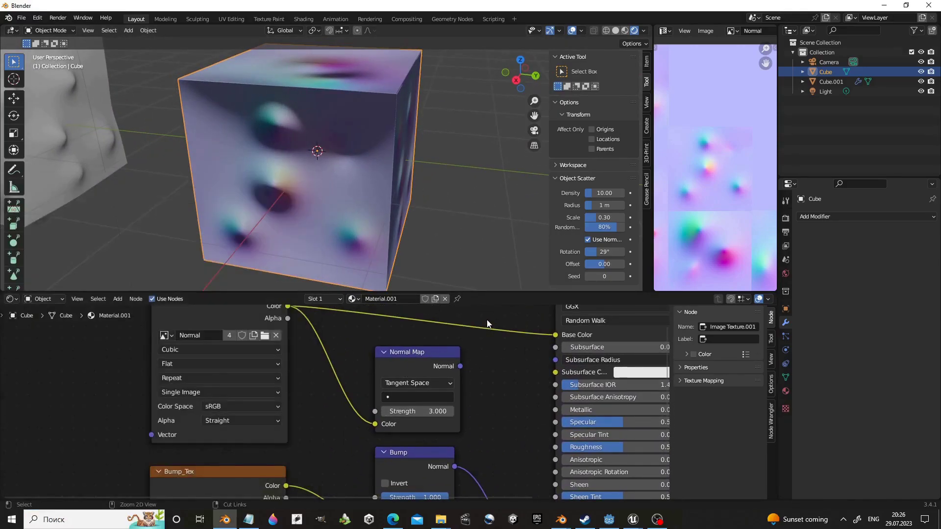
right_click_drag(486, 320, 482, 353, "ctrl")
Set the Bump node's Distance to 4.400
middle_click_drag(409, 480, 446, 434)
middle_click_drag(351, 197, 382, 168)
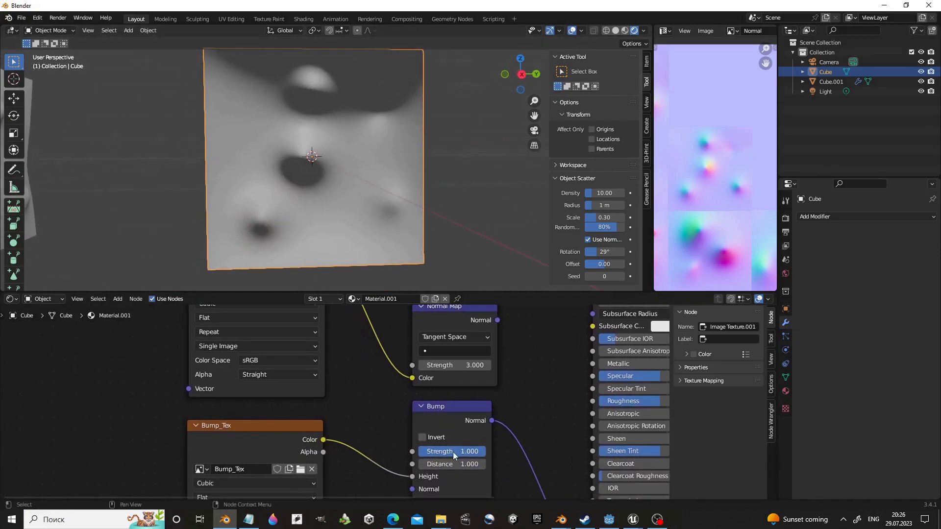
scroll(455, 455, "up", 1)
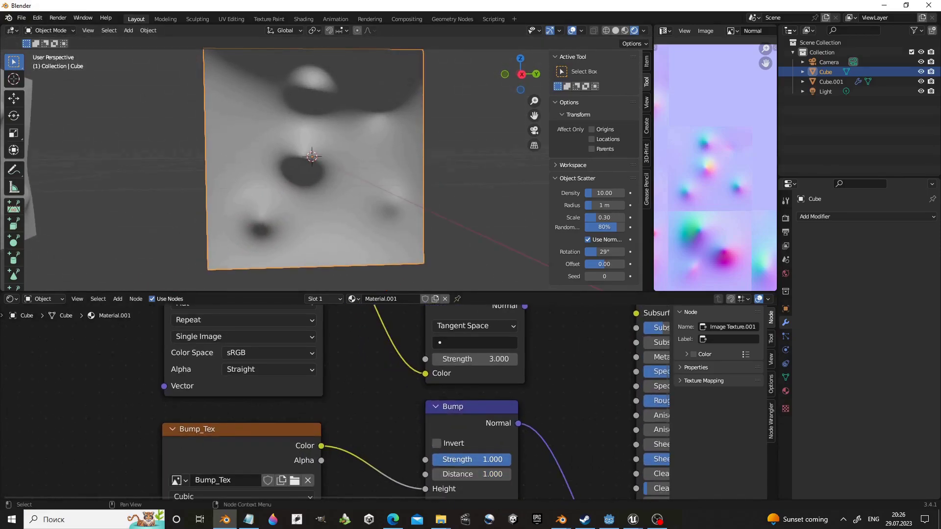
left_click_drag(473, 474, 494, 474)
middle_click_drag(335, 150, 313, 154)
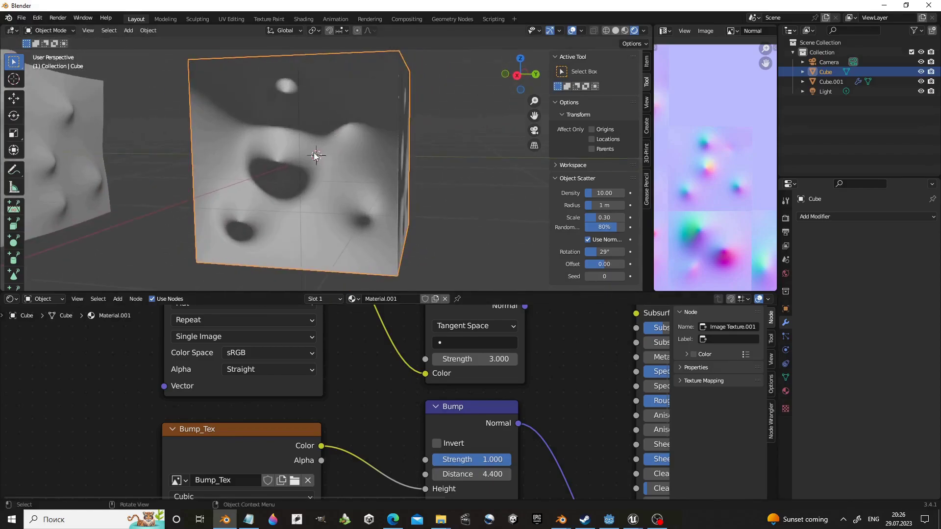
Temporarily move the light to examine the bump relief at the increased distance, and discard the move
left_click(825, 92)
key("g")
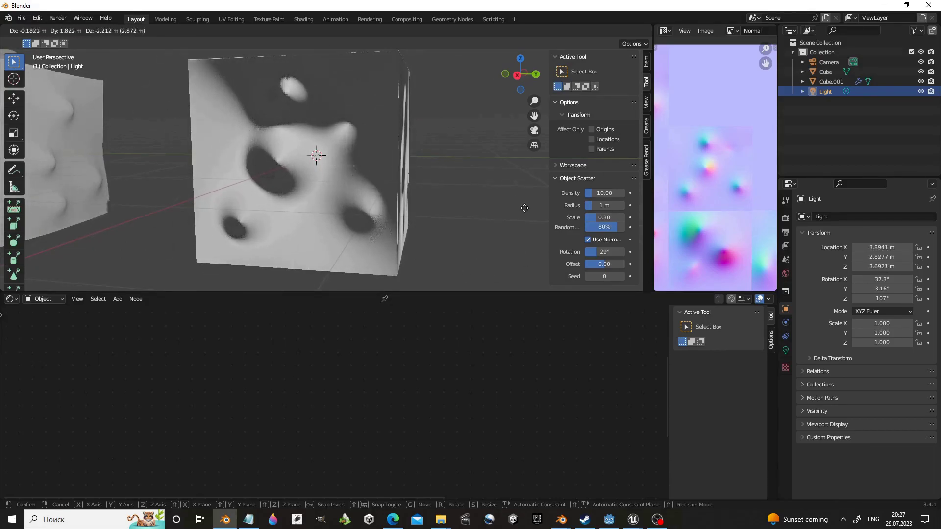
left_click(279, 242)
middle_click_drag(279, 241, 342, 251)
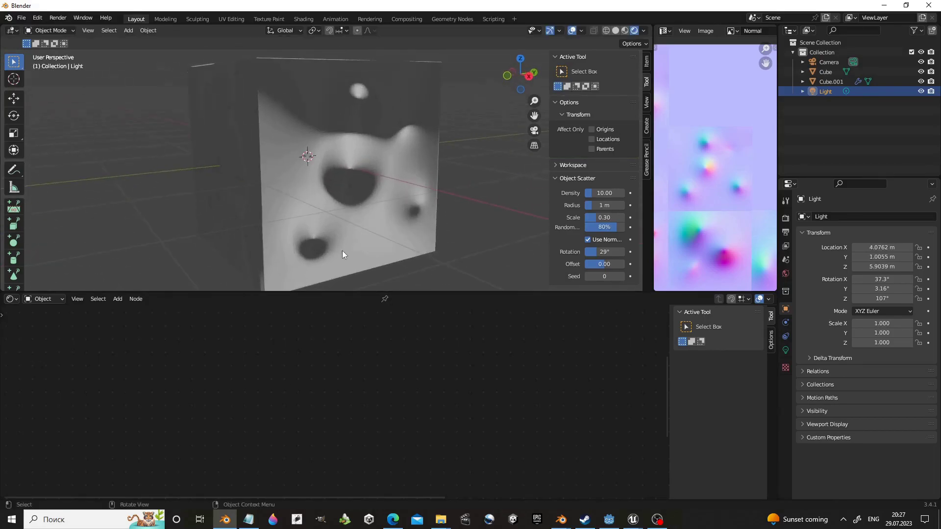
Set the Bump node's Strength to 2.333
left_click(331, 185)
middle_click_drag(461, 461, 455, 429)
double_click(455, 426)
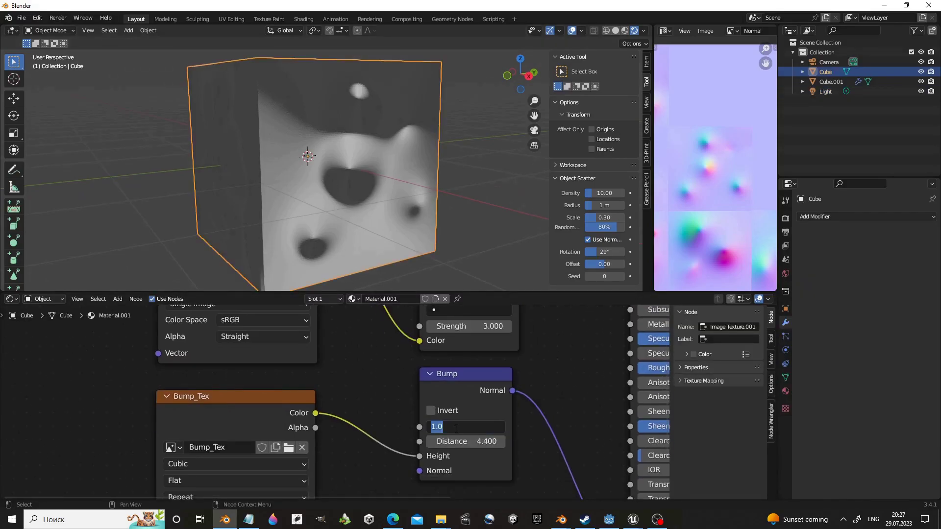
type("10")
key("Return")
mouse_move(471, 426)
left_mouse_down()
mouse_move(448, 426)
mouse_move(471, 428)
mouse_move(463, 427)
left_mouse_up()
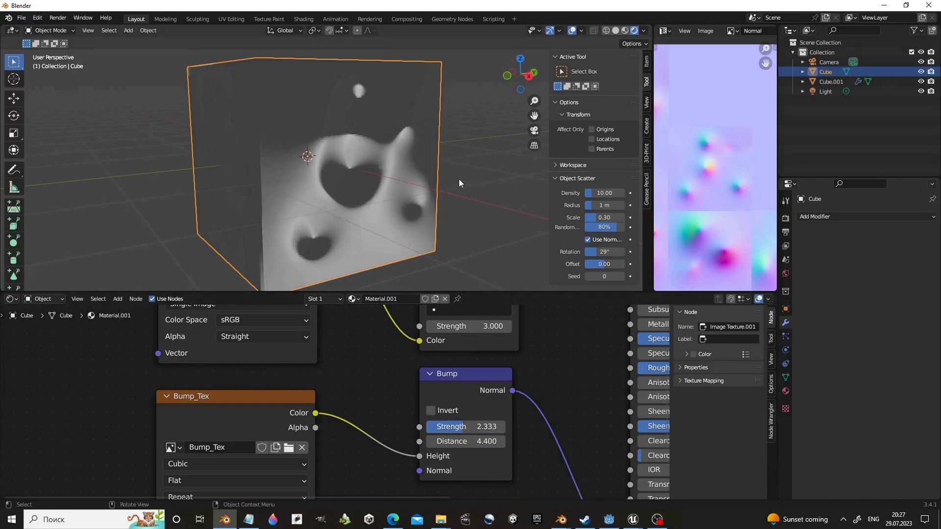
Move the light around the cube to check the stronger bump shading, and undo the move
left_click(372, 171)
key("g")
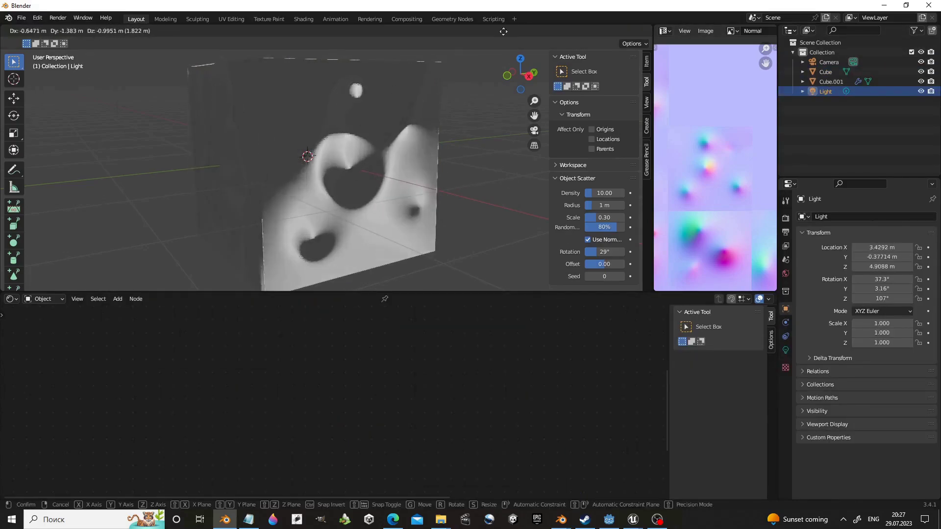
left_click(97, 231)
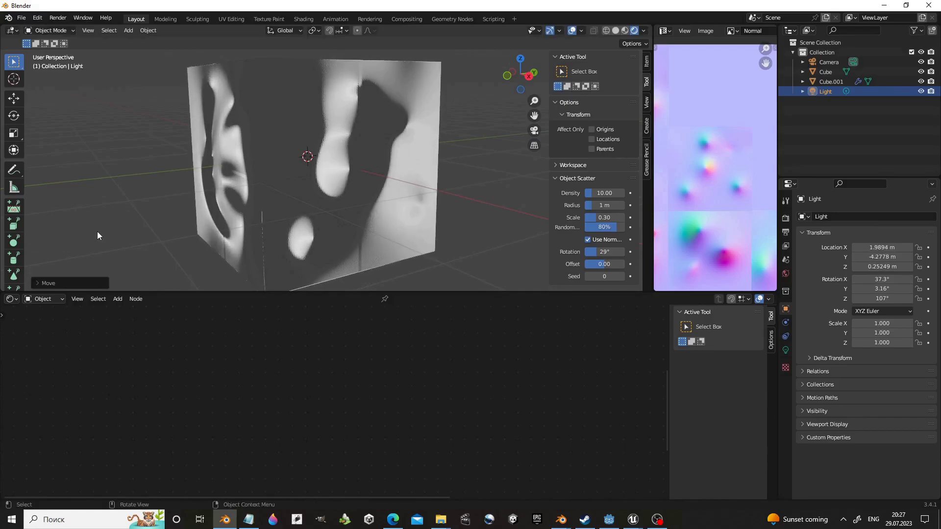
mouse_move(240, 139)
middle_mouse_down()
mouse_move(239, 120)
mouse_move(241, 140)
middle_mouse_up()
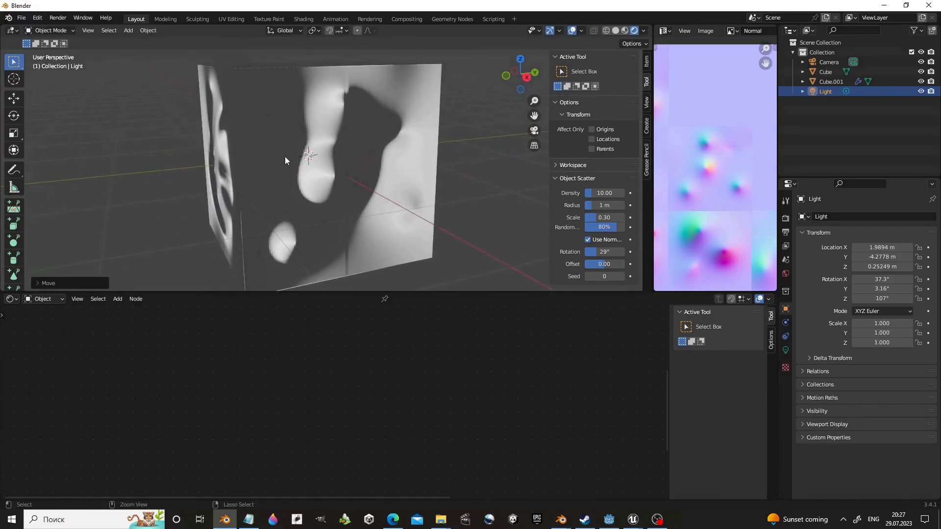
key("ctrl+z")
scroll(385, 193, "down", 1)
Try feeding the Normal image texture directly into the Bump node's Normal input
left_click(385, 193)
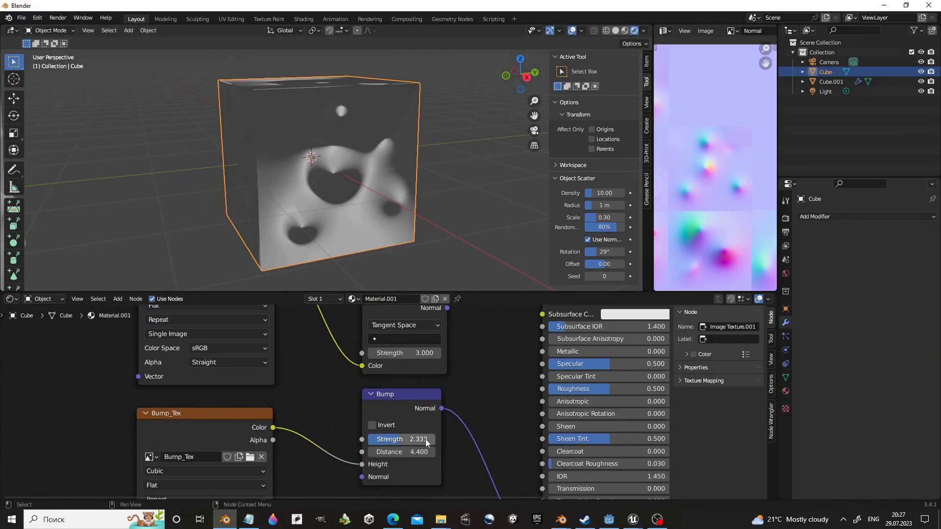
scroll(424, 437, "down", 2)
scroll(422, 436, "up", 2)
middle_click_drag(352, 365, 361, 418)
left_click_drag(312, 312, 344, 356)
left_click_drag(386, 475, 387, 425)
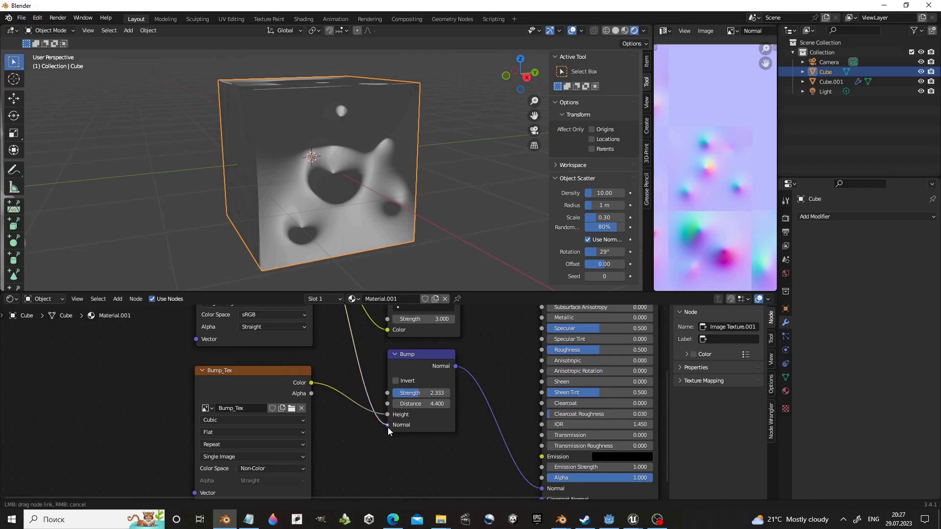
Set both the Strength and the Distance of the Bump node to 1
scroll(333, 176, "up", 3)
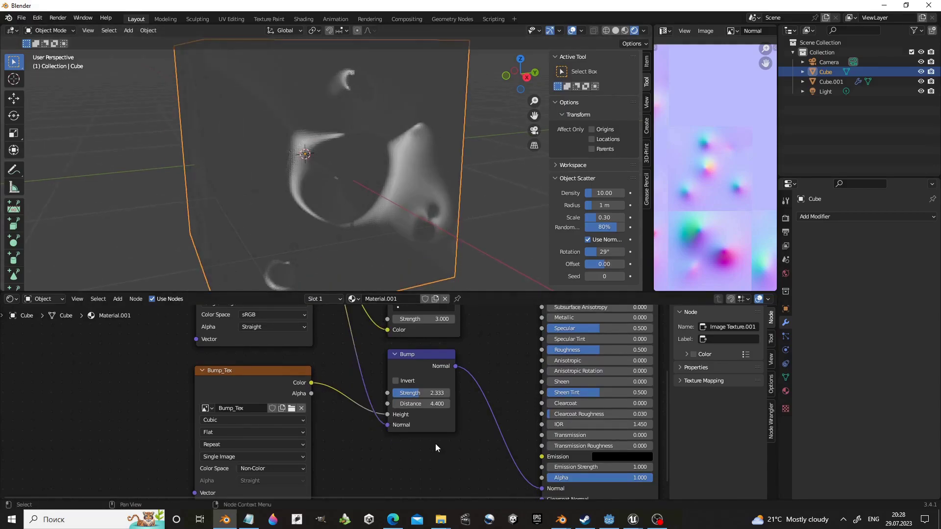
scroll(434, 459, "up", 2)
left_click(437, 392)
type("1")
key("Return")
left_click(450, 403)
type("1")
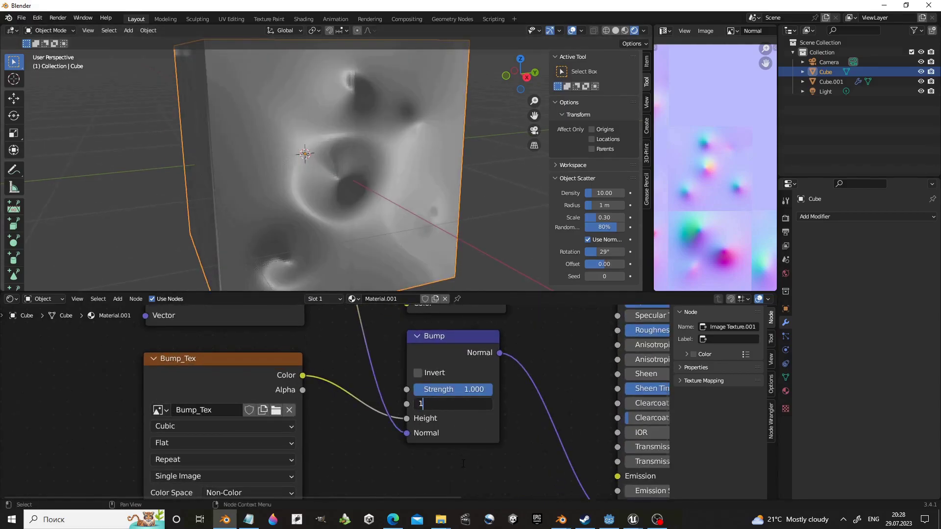
key("Return")
middle_click_drag(345, 154, 343, 132)
middle_click_drag(408, 344, 380, 329)
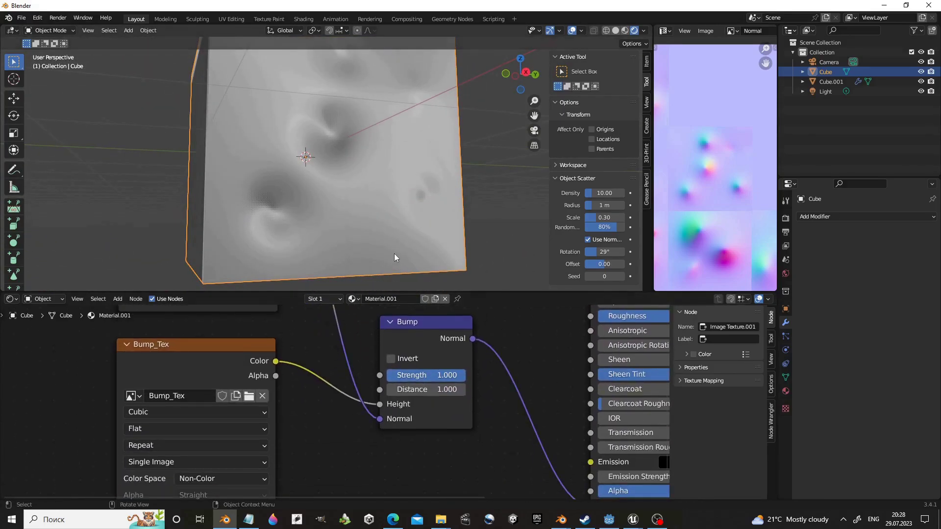
Move the light around the cube to examine the combined image and bump shading
left_click(842, 92)
key("g")
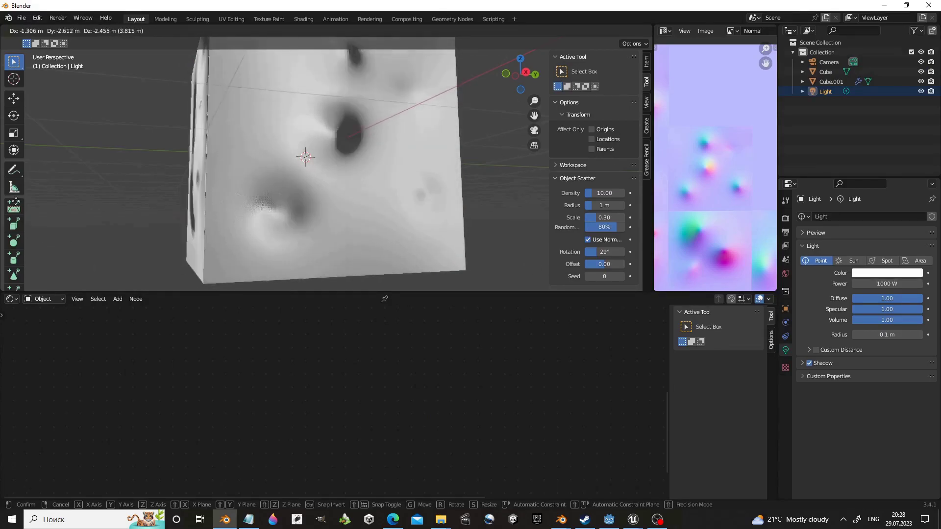
left_click(465, 179)
Connect the Normal Map node's Normal output to the Bump node's Normal input
left_click(450, 199)
middle_click_drag(434, 324, 449, 459)
mouse_move(495, 357)
left_mouse_down()
mouse_move(445, 493)
mouse_move(394, 432)
left_mouse_up()
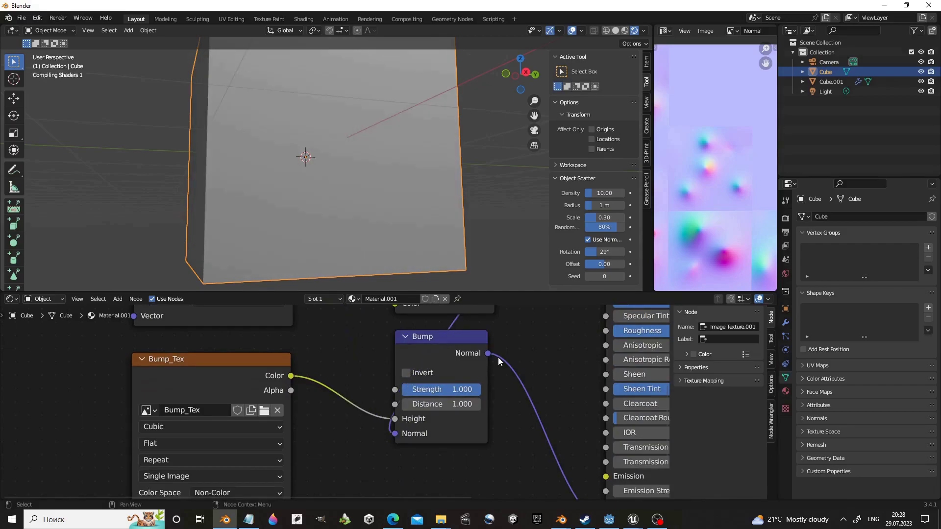
scroll(420, 280, "down", 3)
Set the Normal Map node's Strength to 1
middle_click_drag(444, 310, 433, 428)
double_click(435, 407)
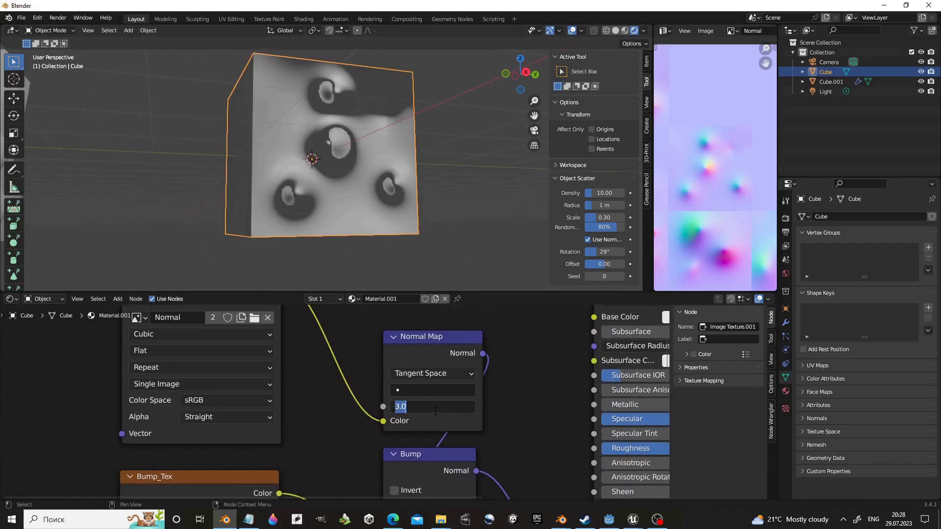
key("Return")
Move the light to test the combined normal and bump maps on the cube, and reselect the cube
left_click(369, 196)
key("g")
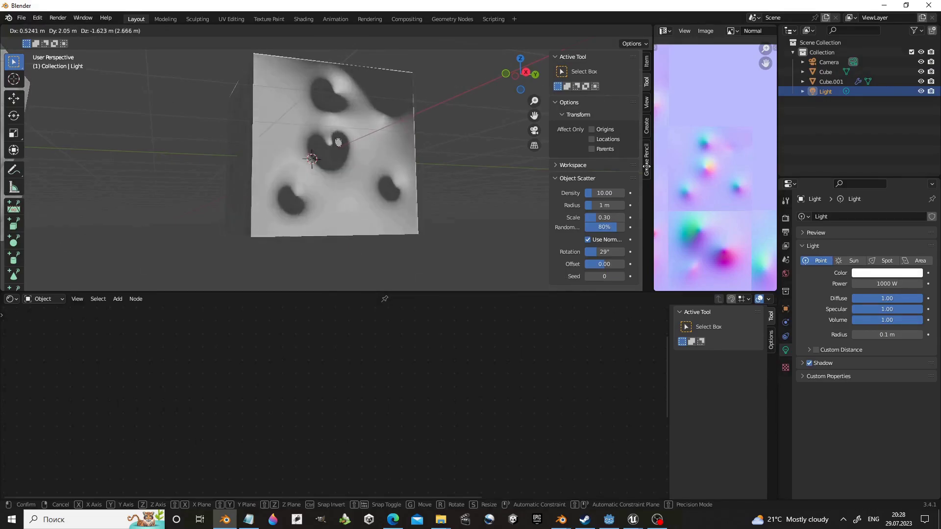
left_click(272, 214)
left_click(400, 204)
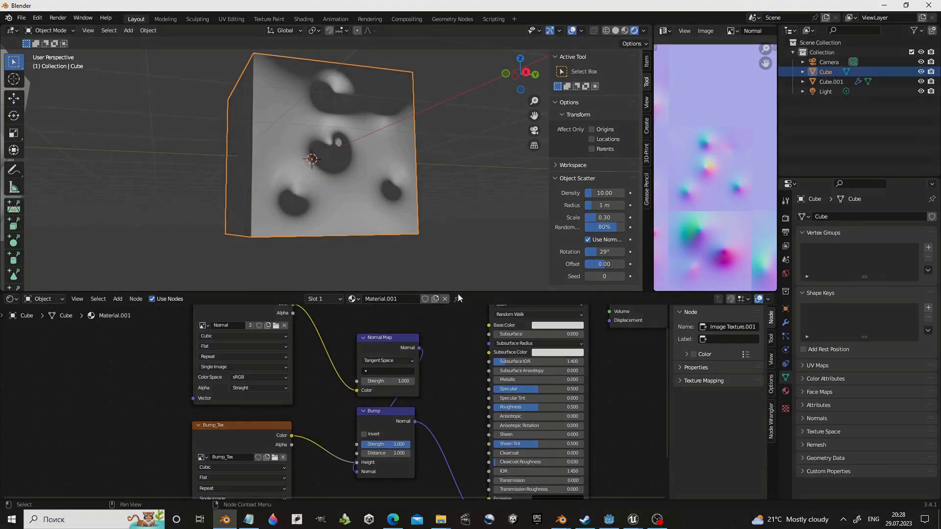